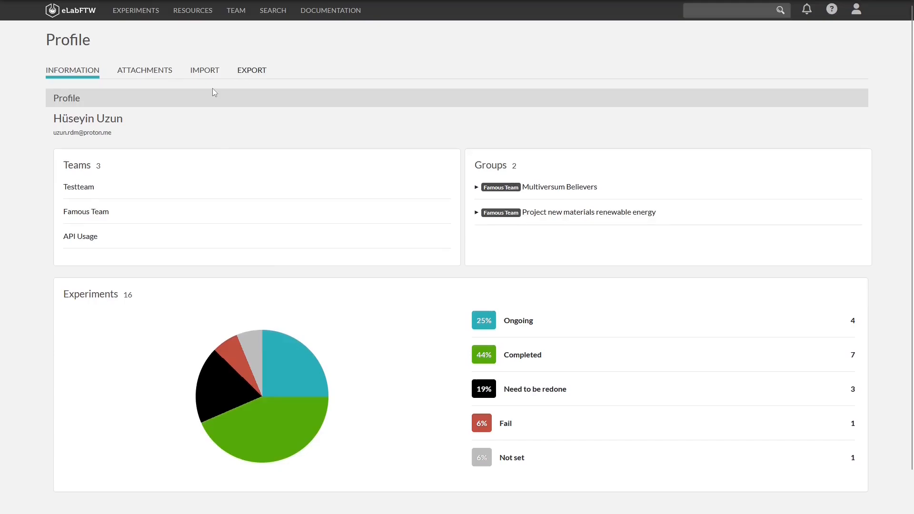
Examine the profile's attached files and the import form, including its Experiments, Resources and Templates destination options
{"action": "left_click", "coordinate": [146, 74]}
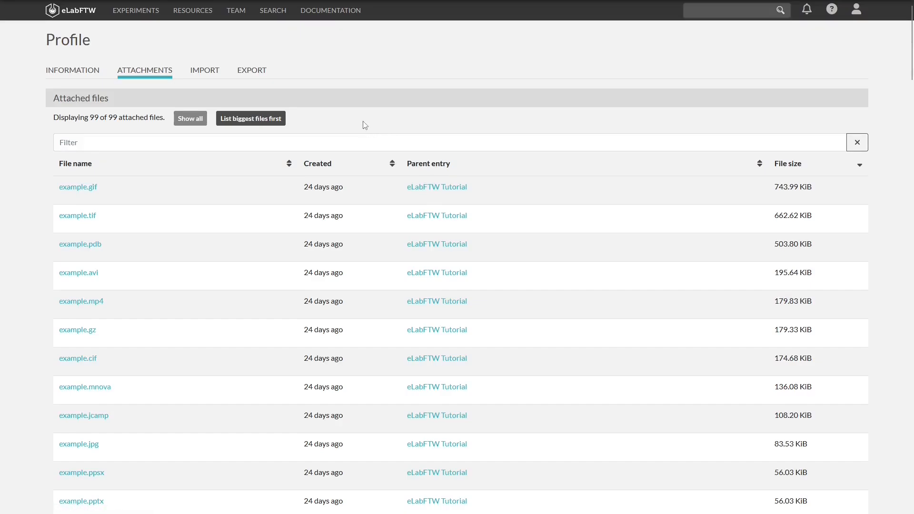
{"action": "left_click", "coordinate": [207, 76]}
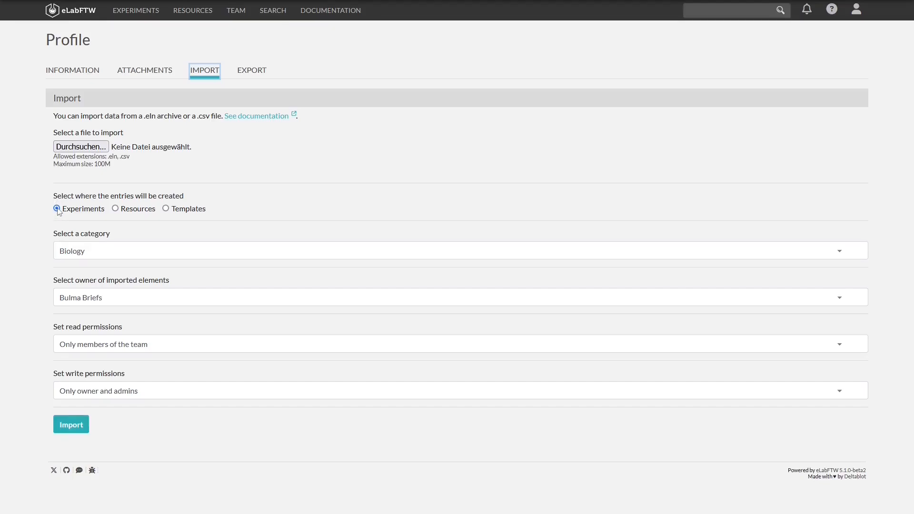
{"action": "left_click", "coordinate": [129, 211]}
{"action": "left_click", "coordinate": [166, 209]}
{"action": "left_click", "coordinate": [67, 212]}
Look through the category and owner choices for imported entries without changing the selections
{"action": "left_click", "coordinate": [98, 256]}
{"action": "left_click", "coordinate": [100, 256]}
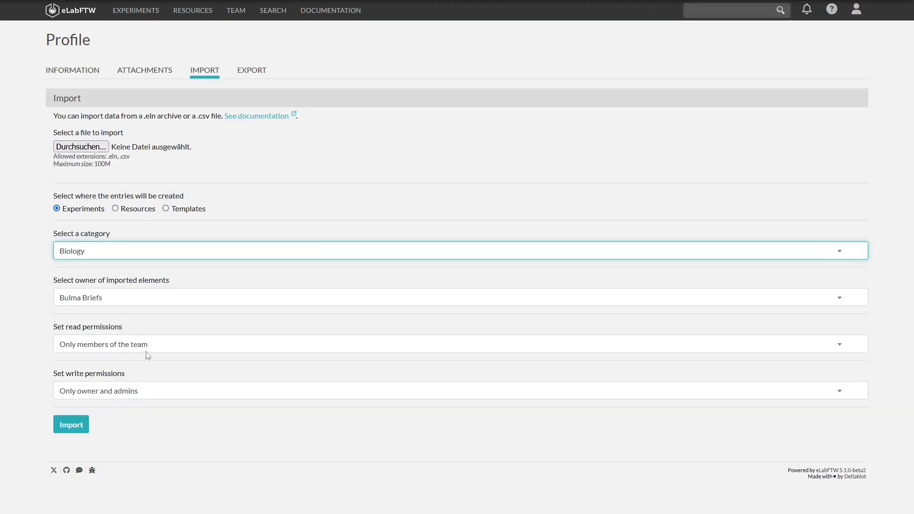
{"action": "left_click", "coordinate": [159, 303]}
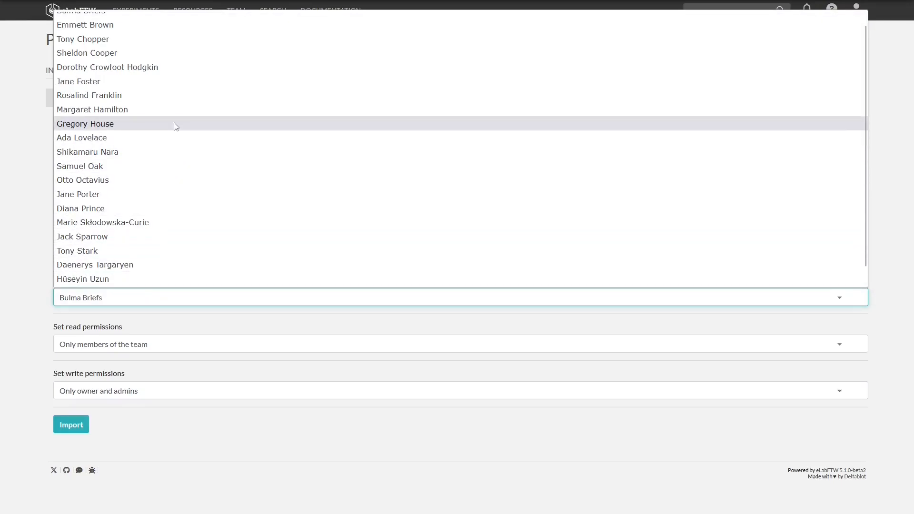
{"action": "scroll", "coordinate": [176, 126], "scroll_direction": "up", "scroll_amount": 1}
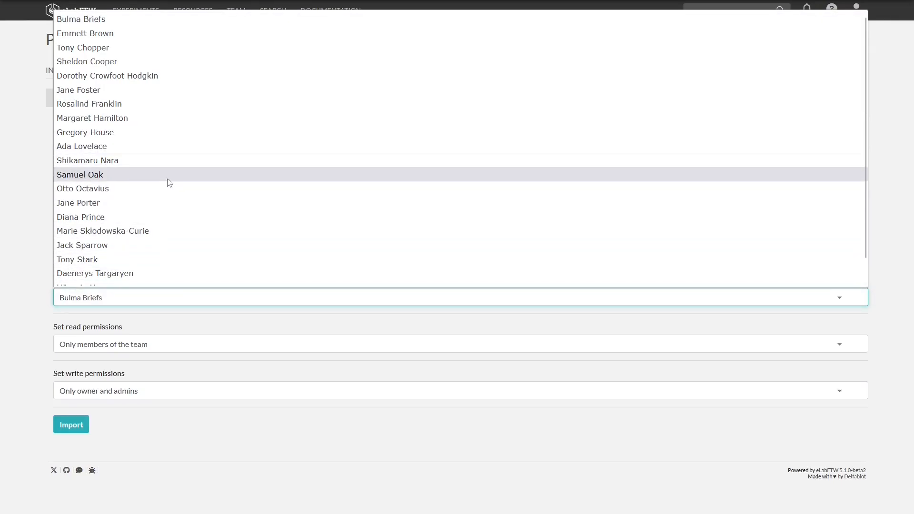
{"action": "left_click", "coordinate": [27, 289]}
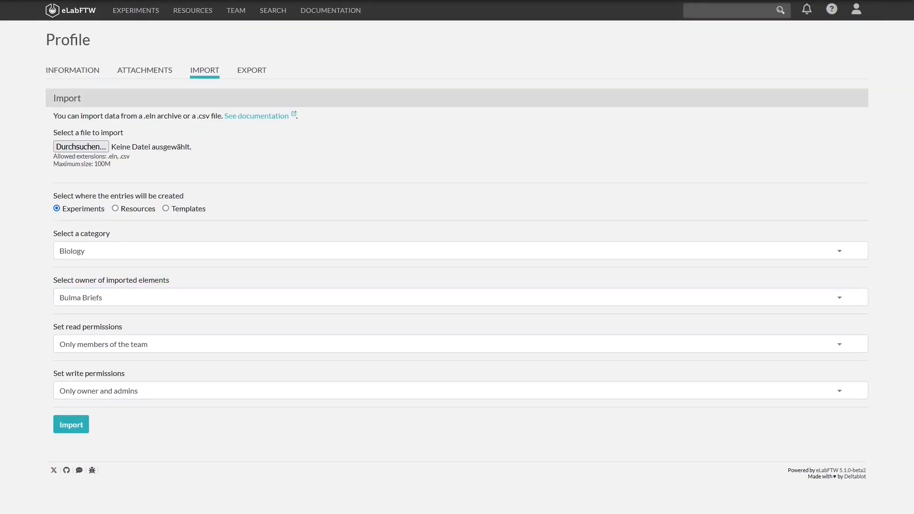
Create a new profile export of Experiments only as an ELN archive, with Include changelog and Use PDF/A enabled
{"action": "left_click", "coordinate": [252, 69]}
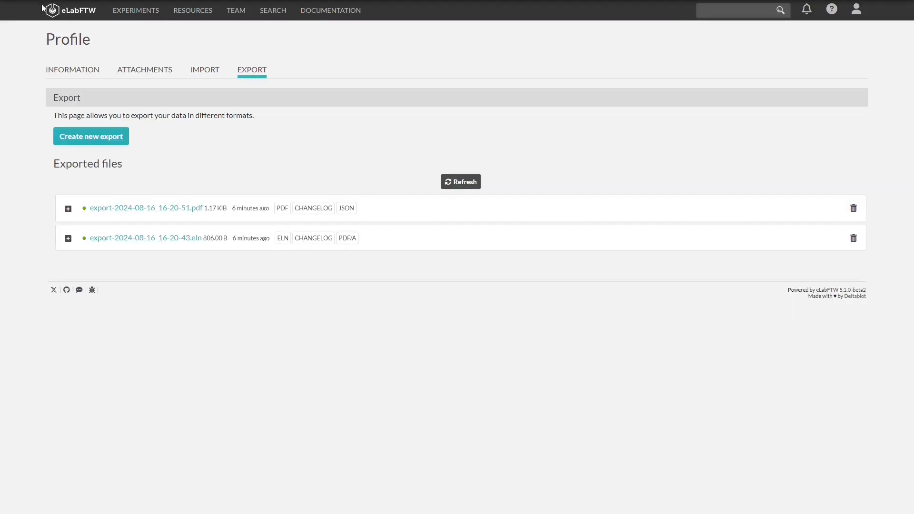
{"action": "left_click", "coordinate": [108, 143]}
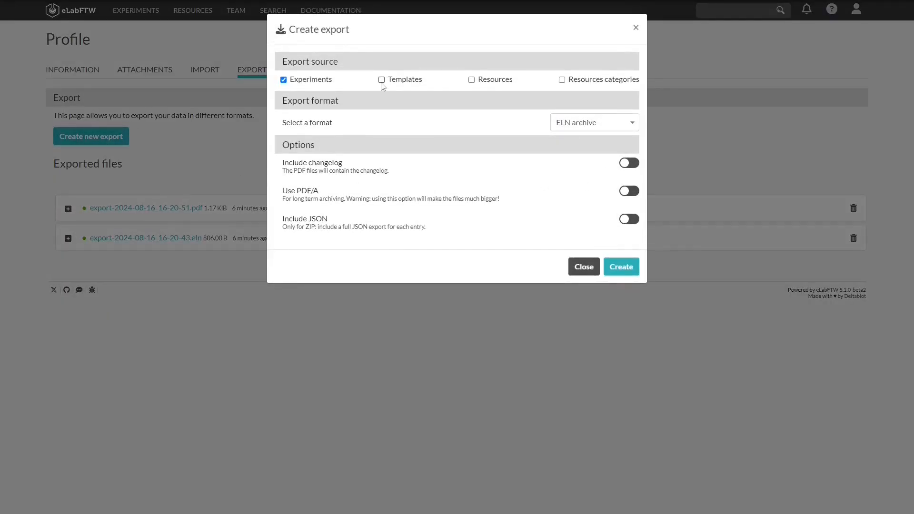
{"action": "left_click", "coordinate": [381, 81]}
{"action": "left_click", "coordinate": [577, 130]}
{"action": "left_click", "coordinate": [577, 136]}
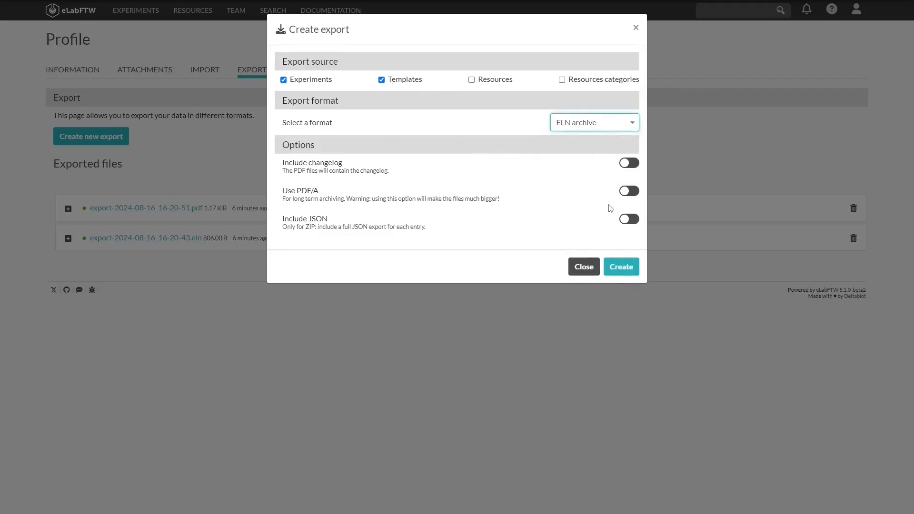
{"action": "left_click", "coordinate": [629, 163]}
{"action": "left_click", "coordinate": [629, 191]}
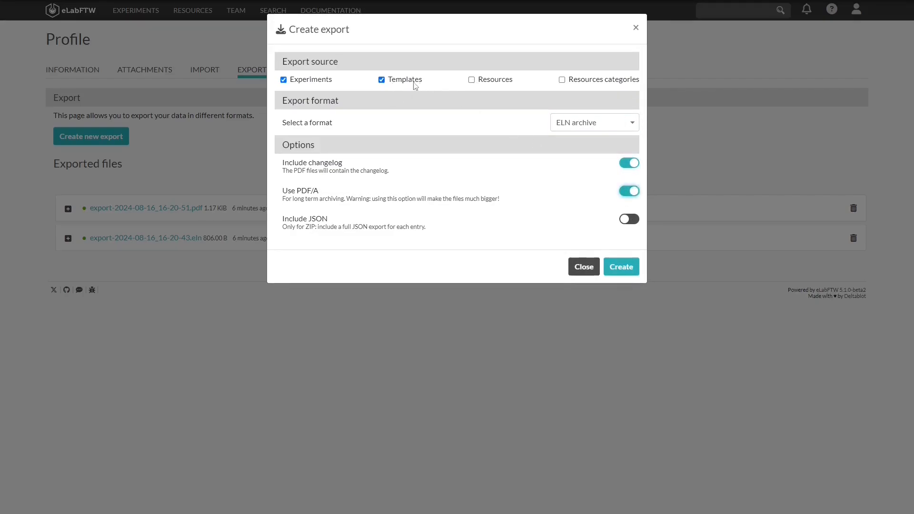
{"action": "left_click", "coordinate": [381, 80]}
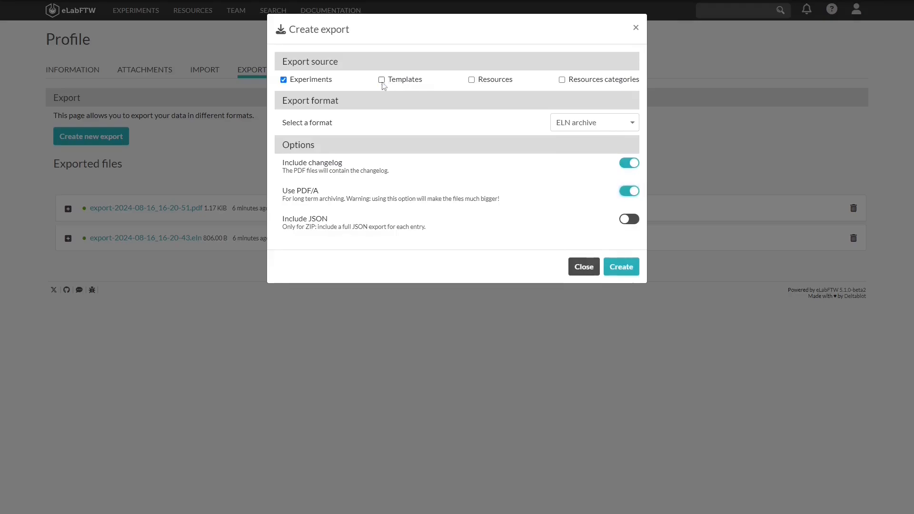
{"action": "left_click", "coordinate": [613, 278]}
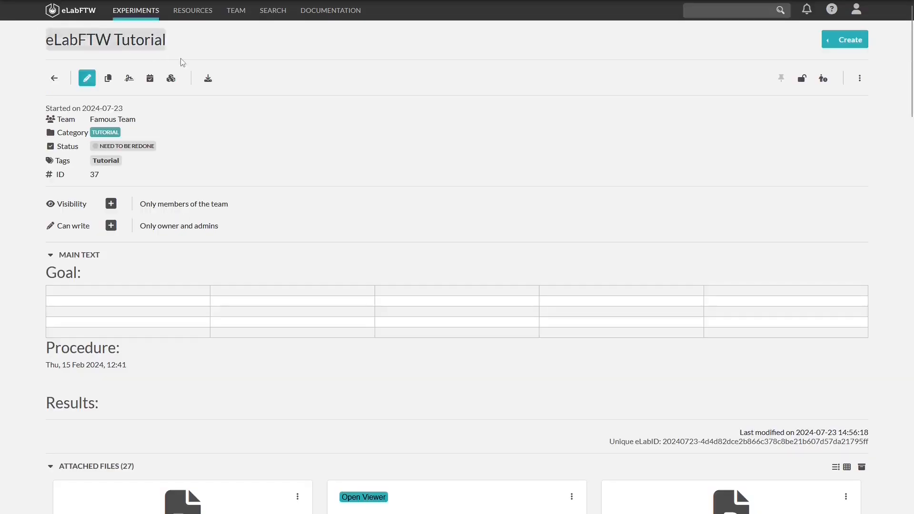
Export the eLabFTW Tutorial experiment as a PDF with Include changelog and Use PDF/A enabled and no classification
{"action": "left_click", "coordinate": [213, 84]}
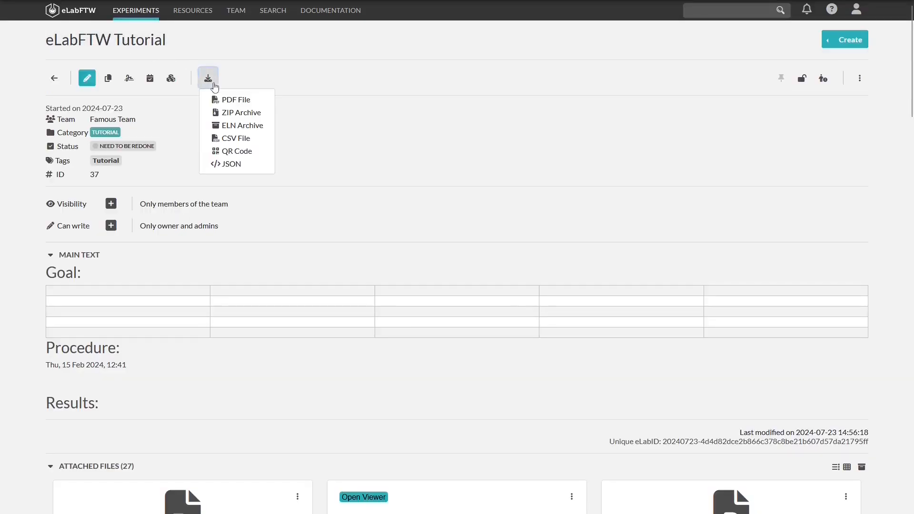
{"action": "left_click", "coordinate": [258, 103]}
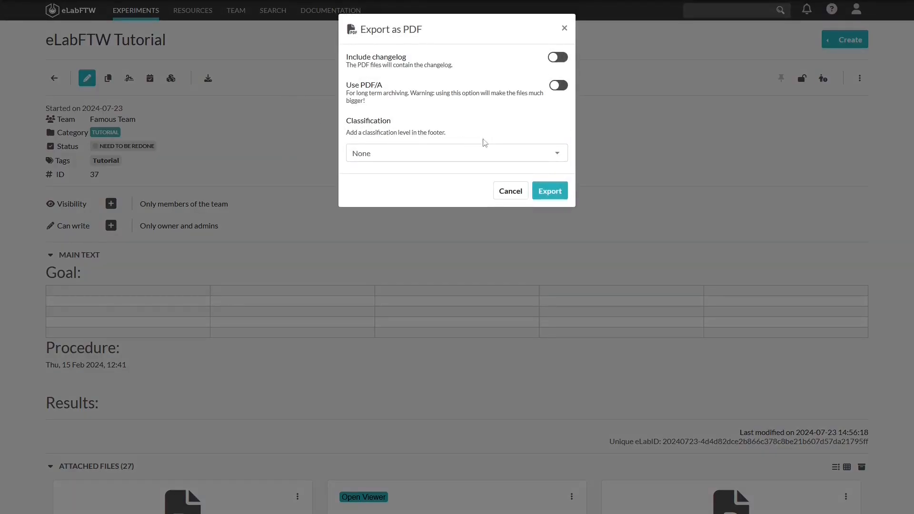
{"action": "left_click", "coordinate": [557, 57]}
{"action": "left_click", "coordinate": [558, 85]}
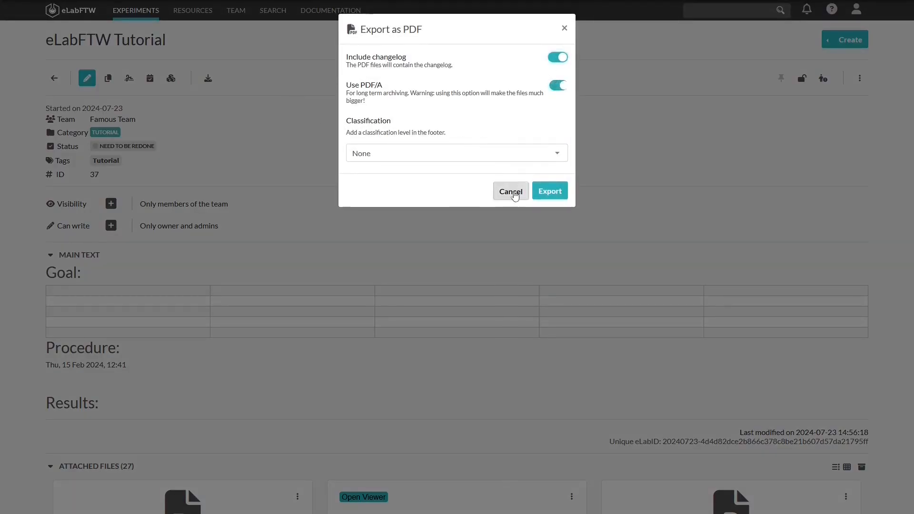
{"action": "left_click", "coordinate": [550, 190]}
{"action": "left_click", "coordinate": [208, 78]}
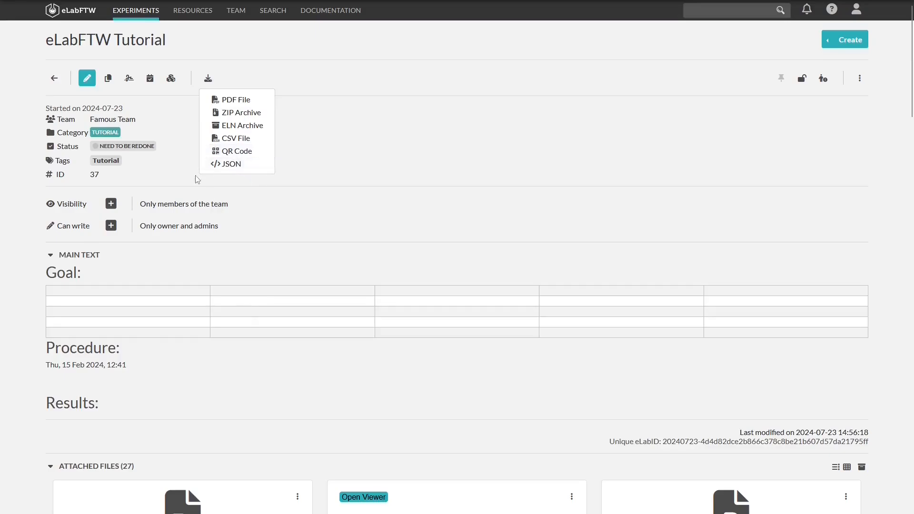
{"action": "left_click", "coordinate": [176, 155]}
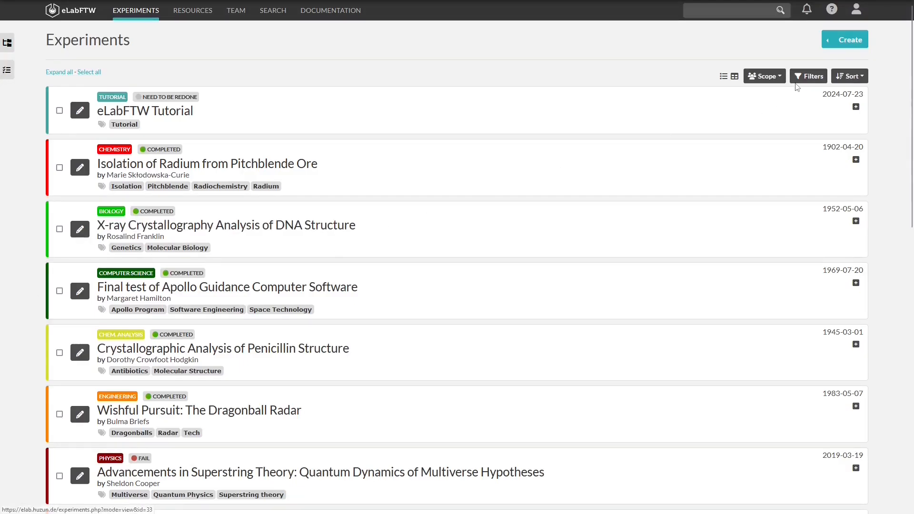
Create a new experiment from the default template and save its title as "Release video"
{"action": "left_click", "coordinate": [842, 44]}
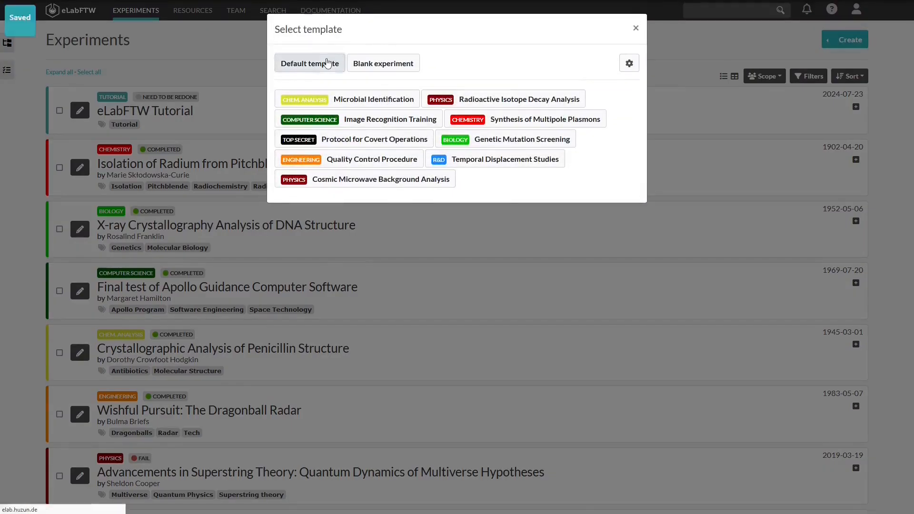
{"action": "left_click", "coordinate": [332, 58]}
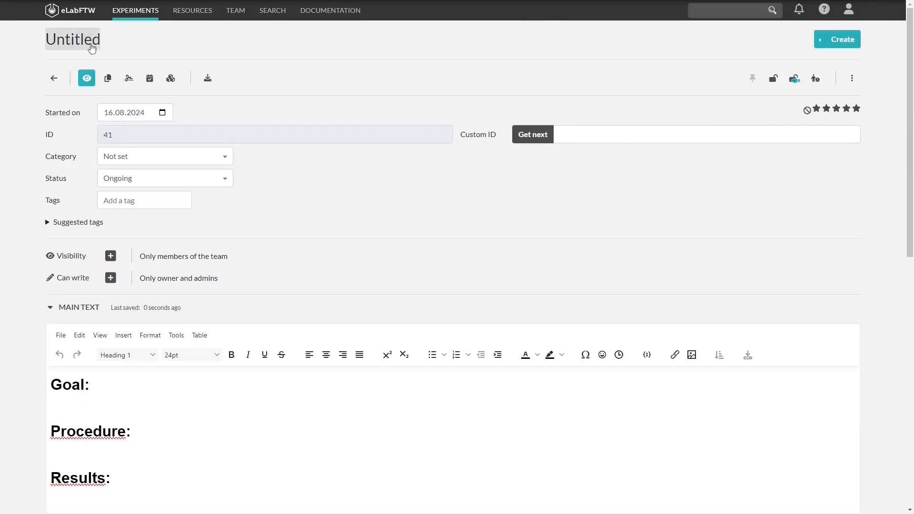
{"action": "left_click", "coordinate": [92, 47]}
{"action": "left_click_drag", "start_coordinate": [121, 43], "coordinate": [37, 44]}
{"action": "type", "text": "Rl"}
{"action": "type", "text": "elease video"}
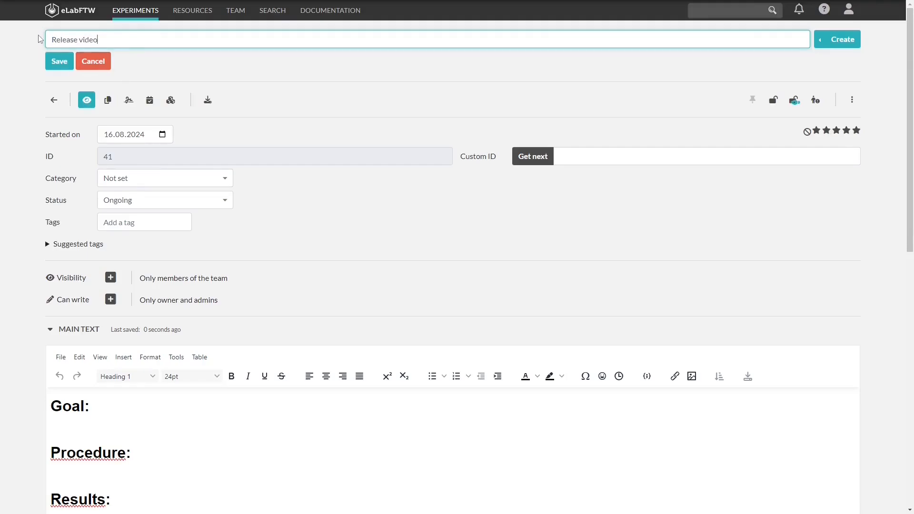
{"action": "left_click", "coordinate": [58, 62]}
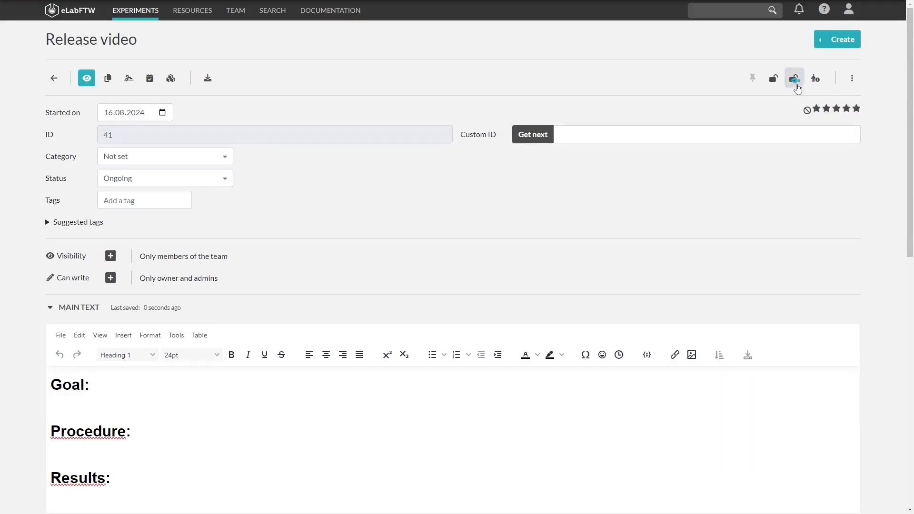
Switch exclusive edit mode on and off again for the Release video experiment
{"action": "left_click", "coordinate": [796, 80]}
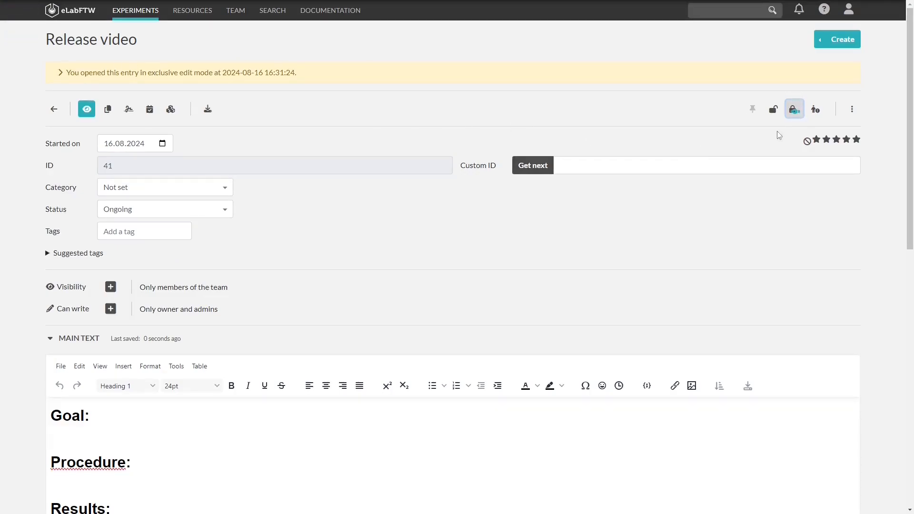
{"action": "left_click", "coordinate": [795, 111]}
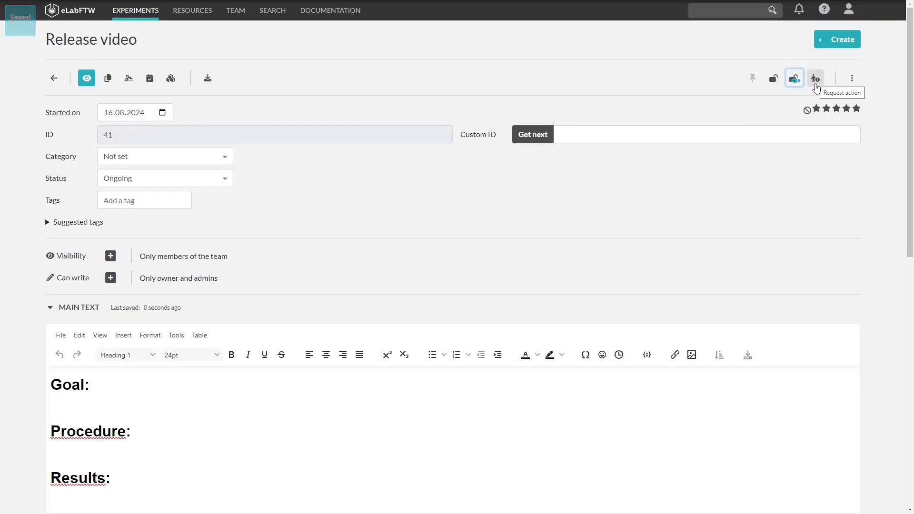
Request the Review action for the Release video experiment from the preselected collaborator and save the request
{"action": "left_click", "coordinate": [815, 84]}
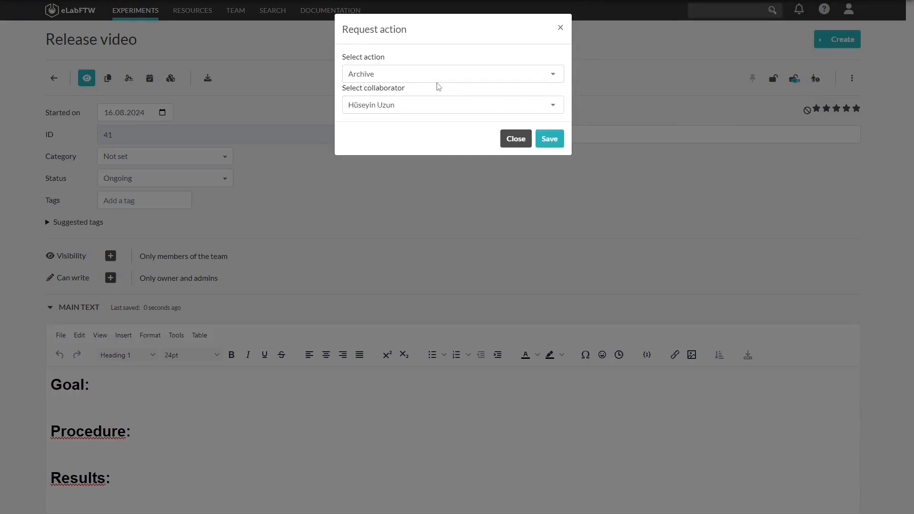
{"action": "left_click", "coordinate": [386, 76]}
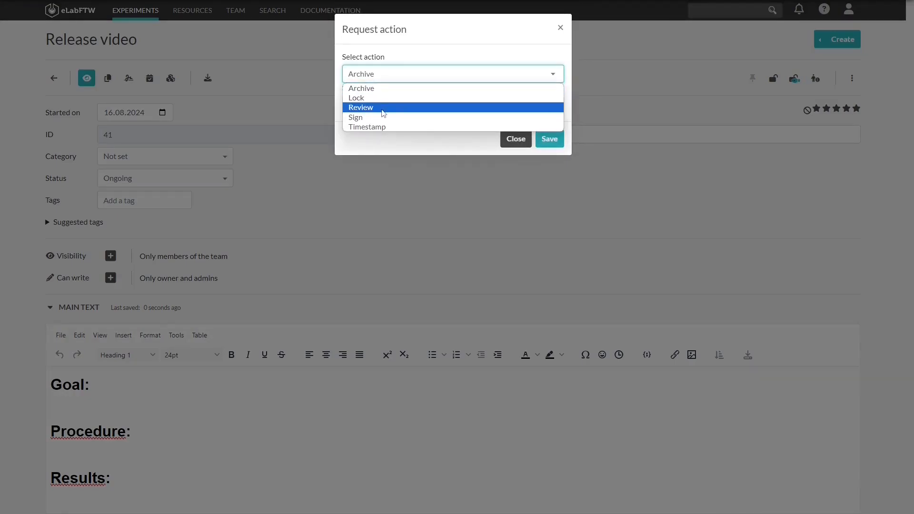
{"action": "left_click", "coordinate": [365, 111]}
{"action": "left_click", "coordinate": [404, 104]}
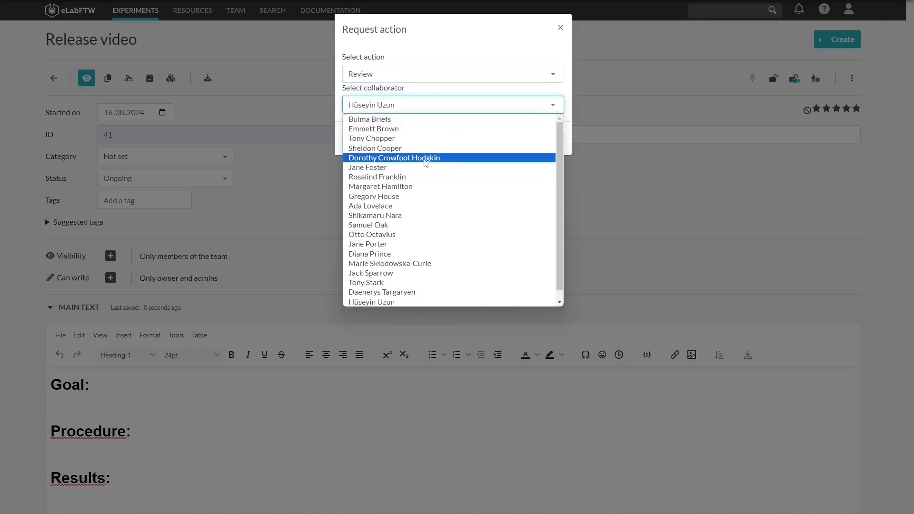
{"action": "left_click", "coordinate": [470, 96]}
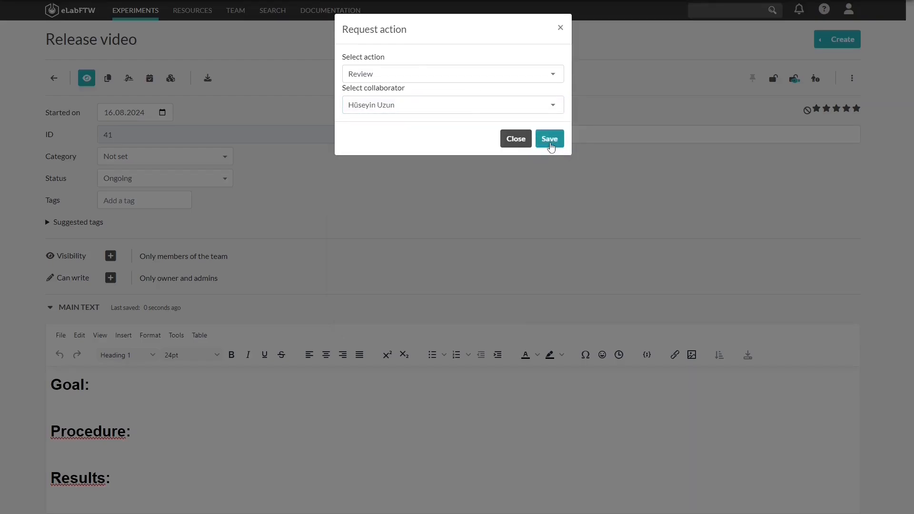
{"action": "left_click", "coordinate": [550, 140]}
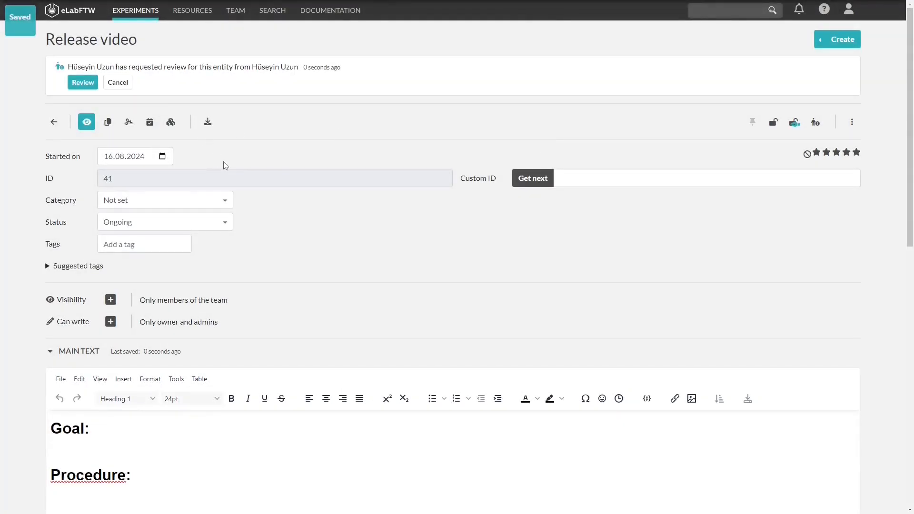
Go from the experiment's signature dialog to the signature key settings, enter a passphrase and generate the signature keys
{"action": "left_click", "coordinate": [129, 123]}
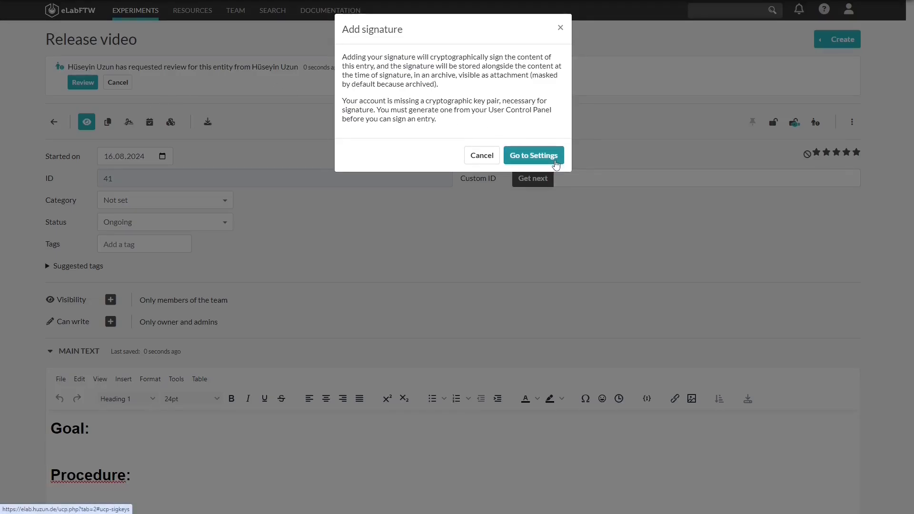
{"action": "left_click", "coordinate": [556, 164]}
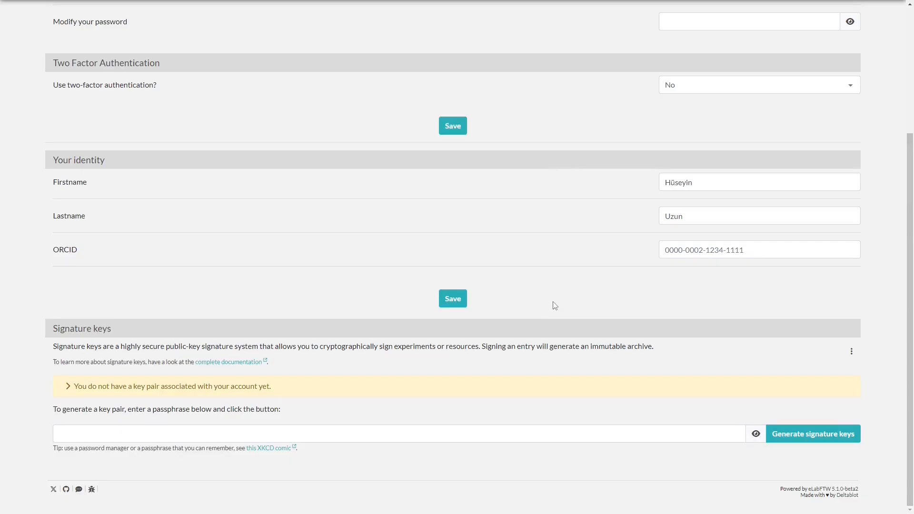
{"action": "left_click", "coordinate": [510, 439]}
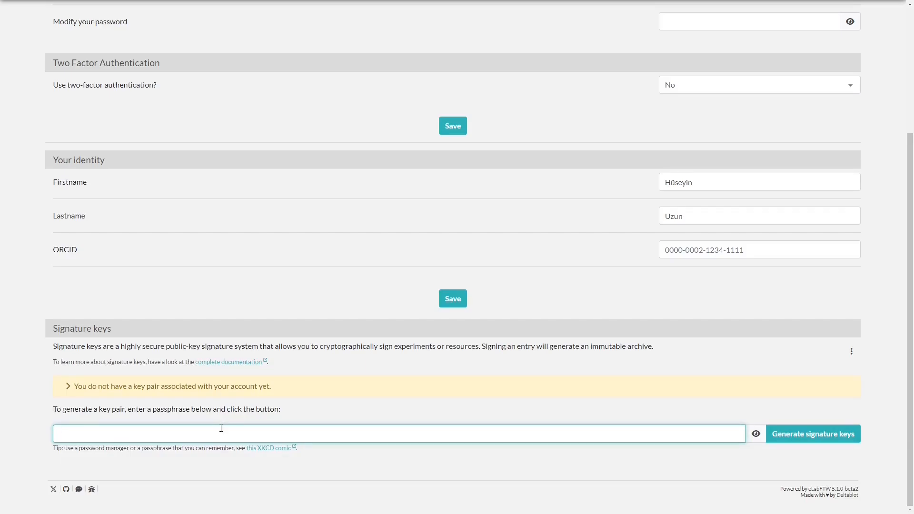
{"action": "key", "text": "ctrl+v"}
{"action": "left_click", "coordinate": [812, 434]}
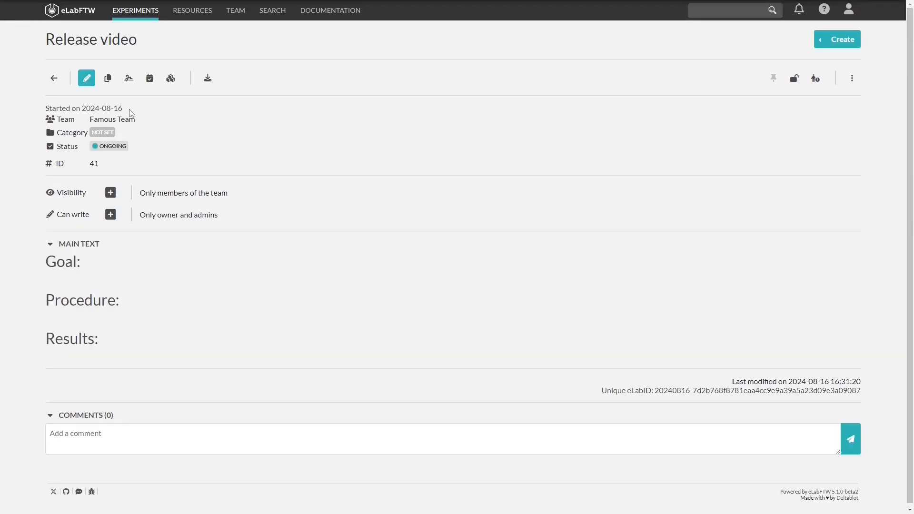
Sign the Release video experiment with the meaning Review, entering the key passphrase, and view the resulting signature comment
{"action": "left_click", "coordinate": [130, 79]}
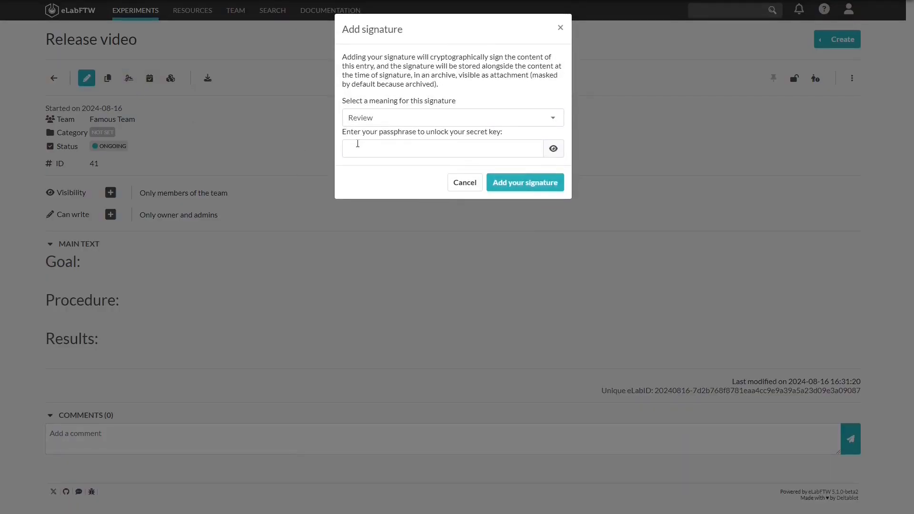
{"action": "left_click", "coordinate": [434, 123]}
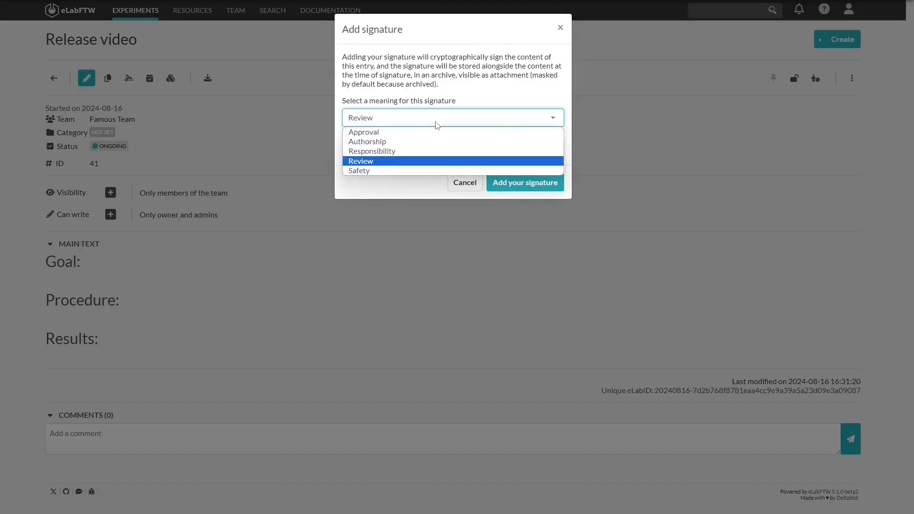
{"action": "left_click", "coordinate": [384, 162]}
{"action": "left_click", "coordinate": [385, 152]}
{"action": "key", "text": "ctrl+v"}
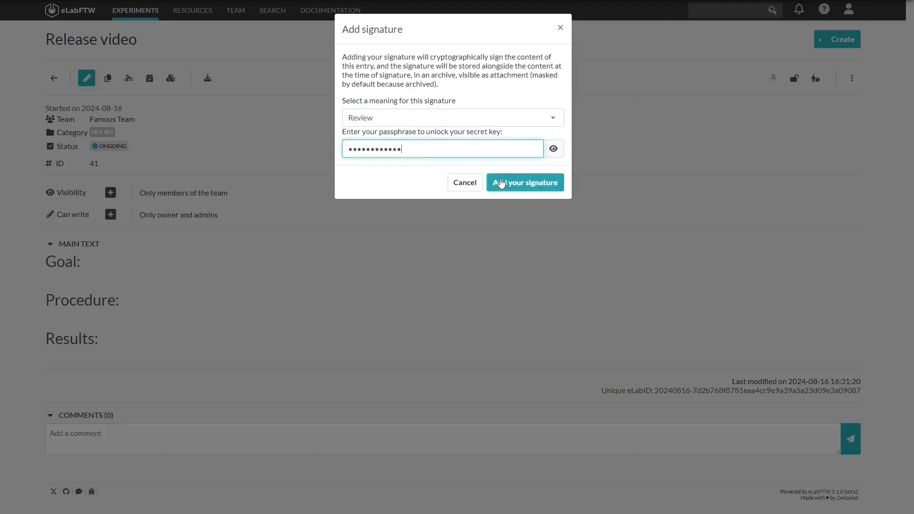
{"action": "left_click", "coordinate": [501, 182]}
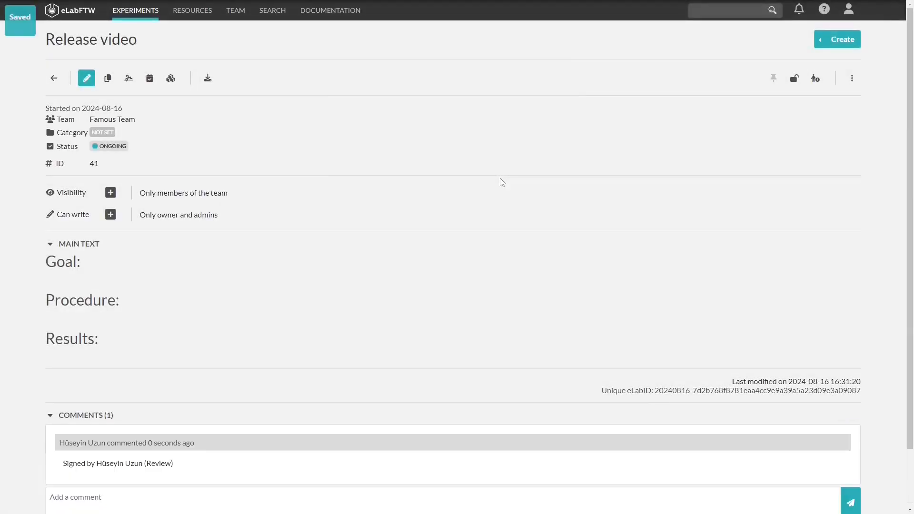
{"action": "scroll", "coordinate": [313, 161], "scroll_direction": "down", "scroll_amount": 1}
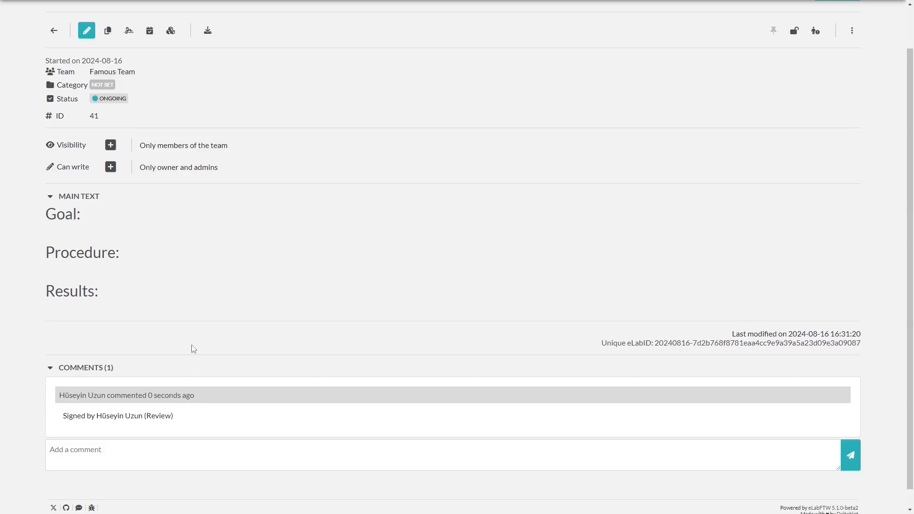
{"action": "scroll", "coordinate": [192, 347], "scroll_direction": "up", "scroll_amount": 1}
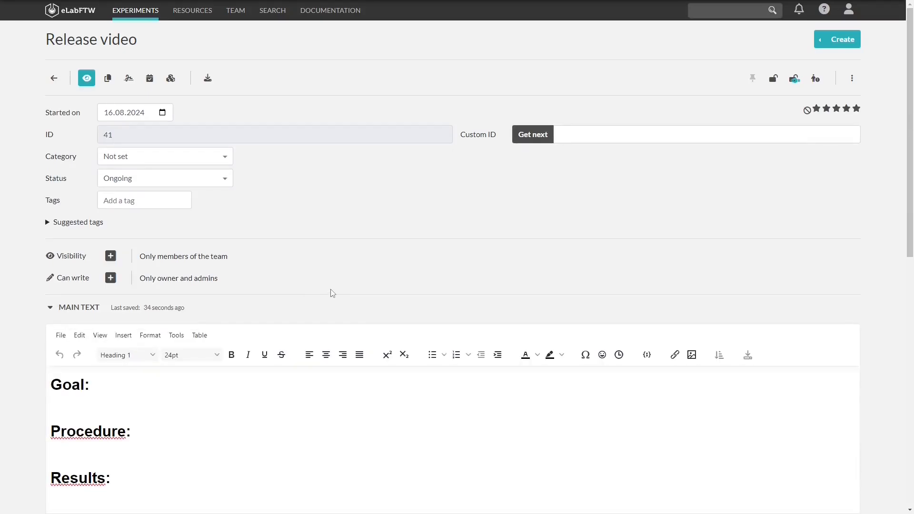
Show the archived attachments in the Attached files section of the Release video experiment
{"action": "scroll", "coordinate": [306, 261], "scroll_direction": "down", "scroll_amount": 8}
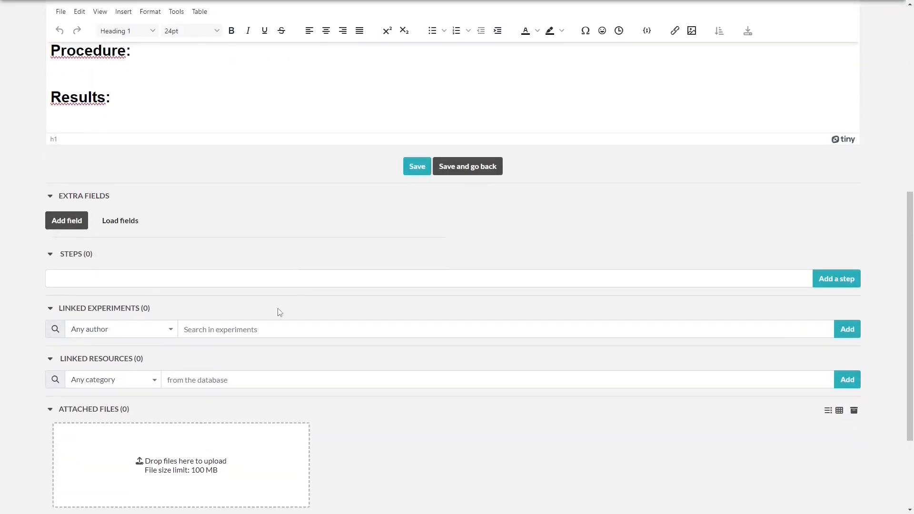
{"action": "scroll", "coordinate": [189, 362], "scroll_direction": "down", "scroll_amount": 1}
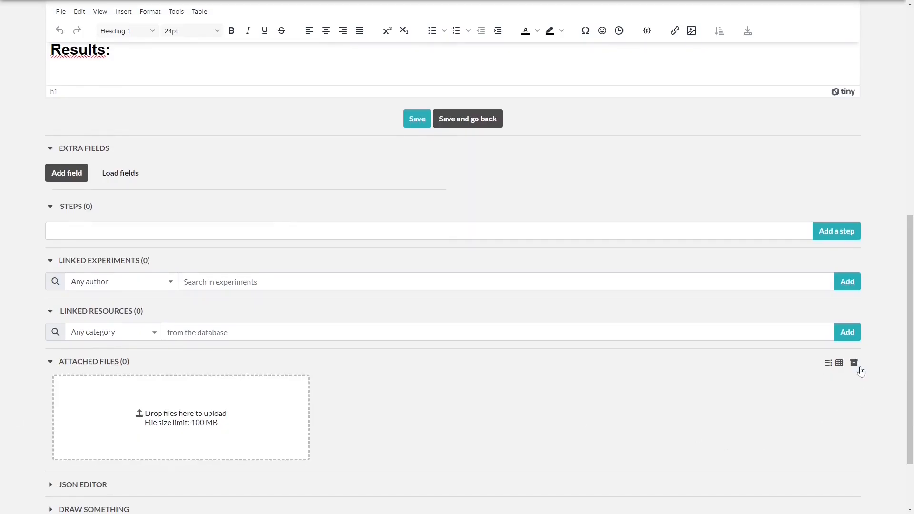
{"action": "left_click", "coordinate": [854, 366]}
{"action": "scroll", "coordinate": [854, 367], "scroll_direction": "down", "scroll_amount": 3}
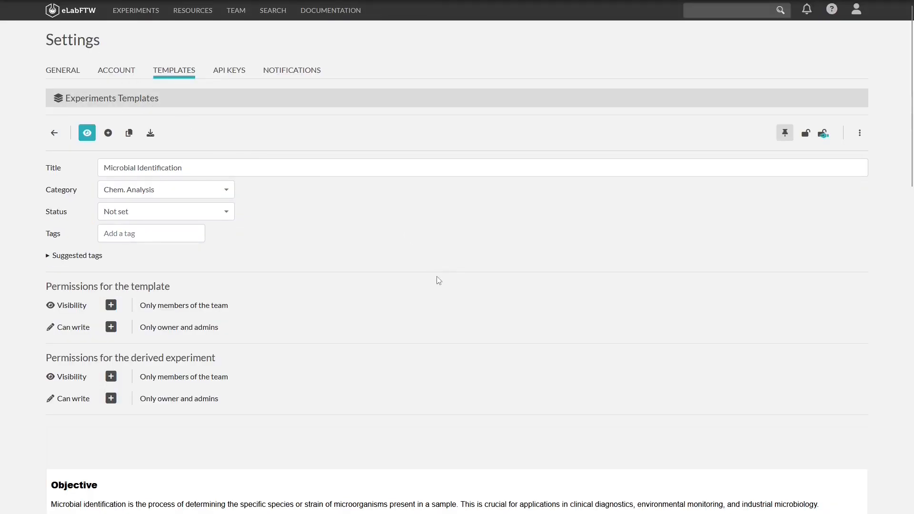
Look through the Microbial Identification experiment template down to its attached files section
{"action": "scroll", "coordinate": [439, 280], "scroll_direction": "down", "scroll_amount": 12}
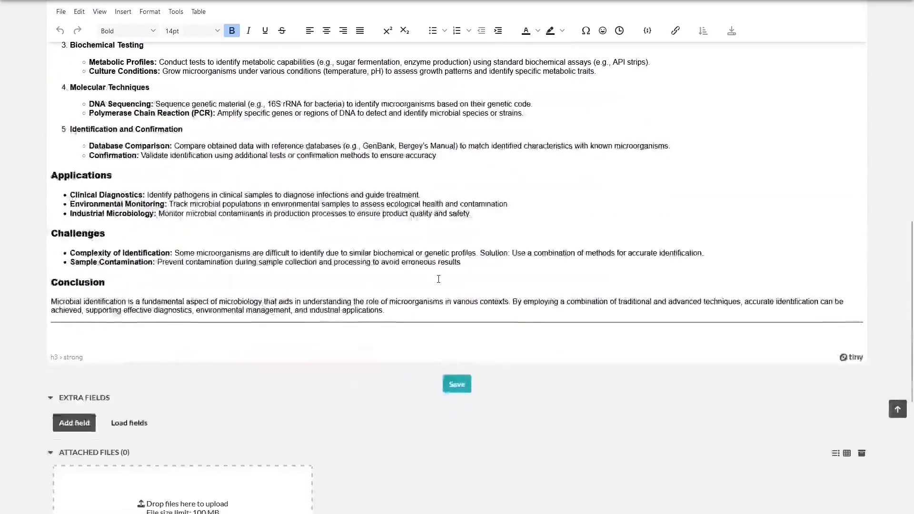
{"action": "scroll", "coordinate": [393, 363], "scroll_direction": "down", "scroll_amount": 5}
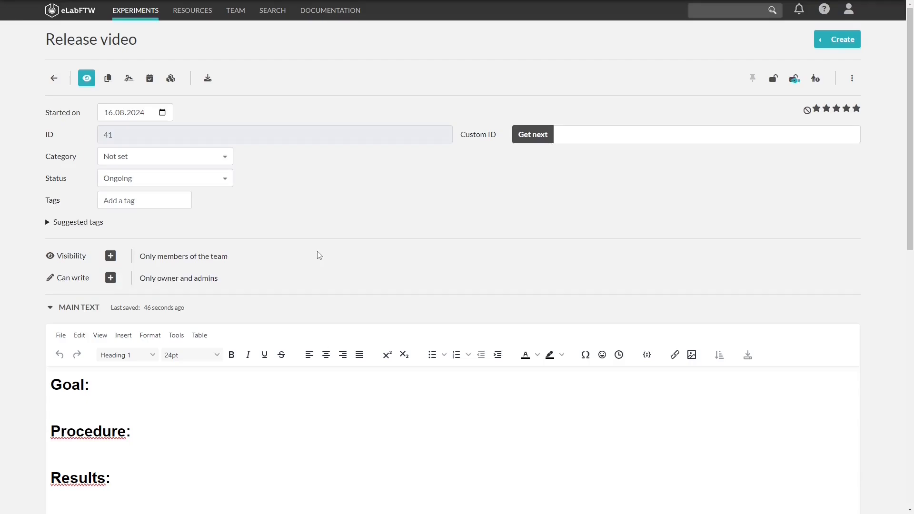
Open the emoji picker for the empty line under the Goal heading and close it without choosing an emoji
{"action": "scroll", "coordinate": [319, 255], "scroll_direction": "down", "scroll_amount": 1}
{"action": "left_click", "coordinate": [77, 355]}
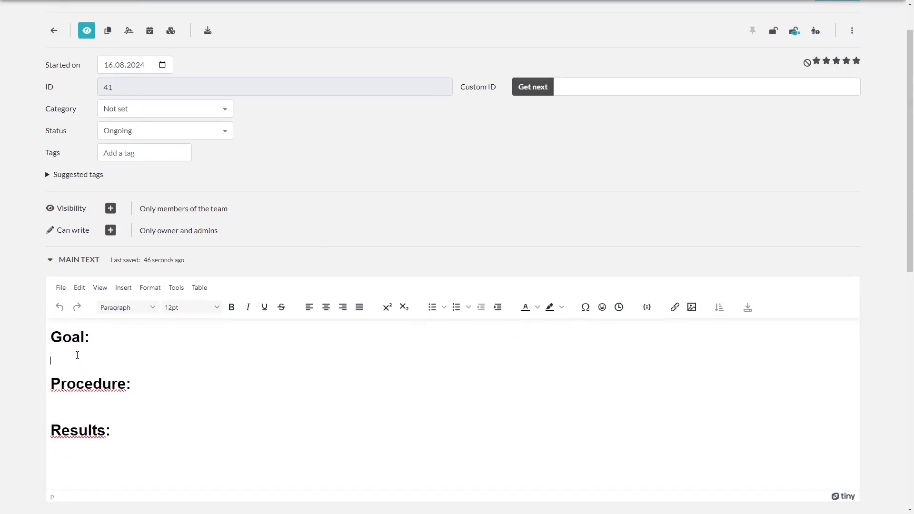
{"action": "left_click", "coordinate": [602, 307]}
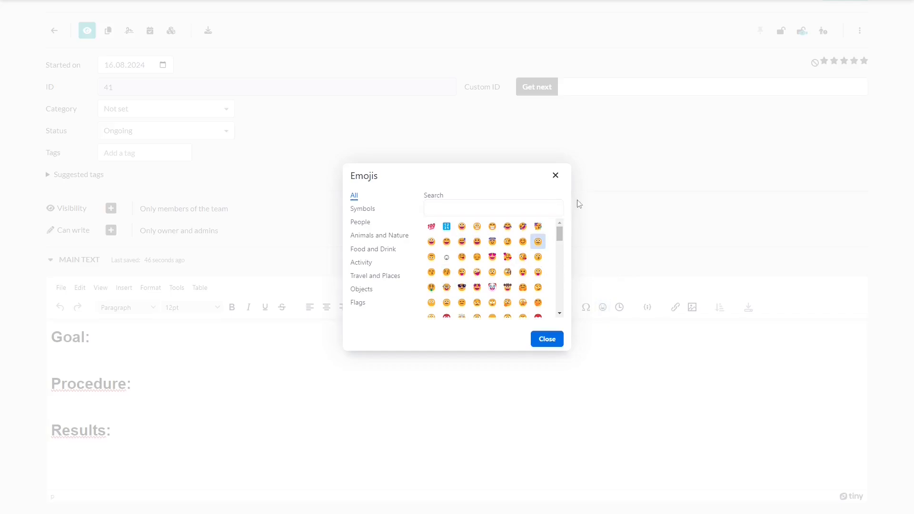
{"action": "left_click", "coordinate": [557, 177]}
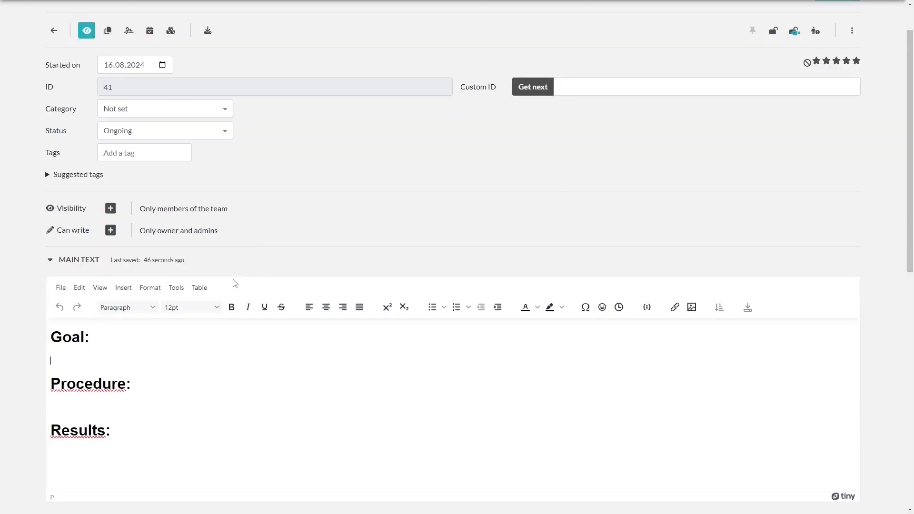
View the teamgroup scope options in the Release video experiment's visibility permissions and close them without saving
{"action": "left_click", "coordinate": [111, 208]}
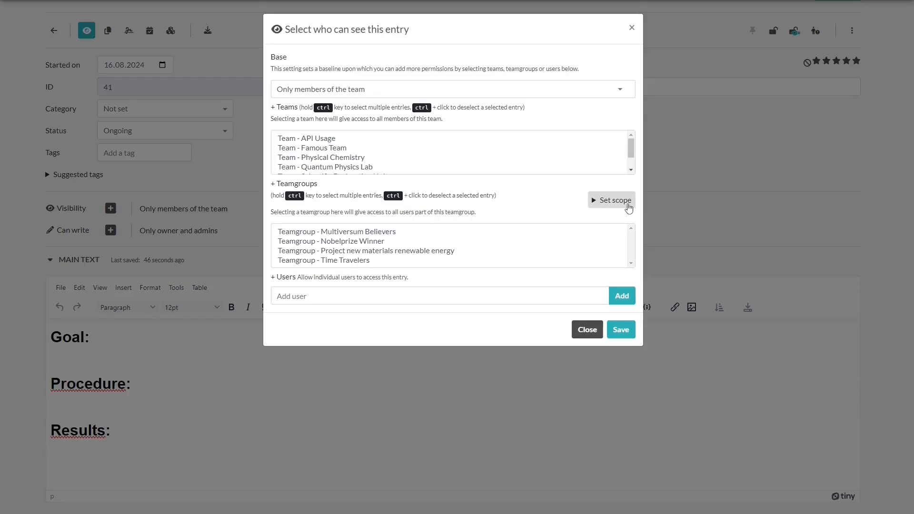
{"action": "left_click", "coordinate": [625, 208]}
{"action": "left_click", "coordinate": [625, 218]}
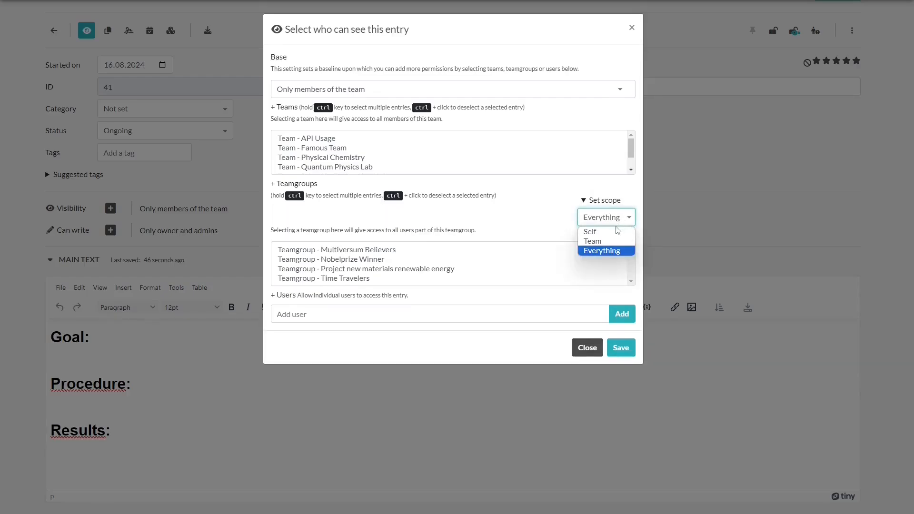
{"action": "left_click", "coordinate": [586, 350]}
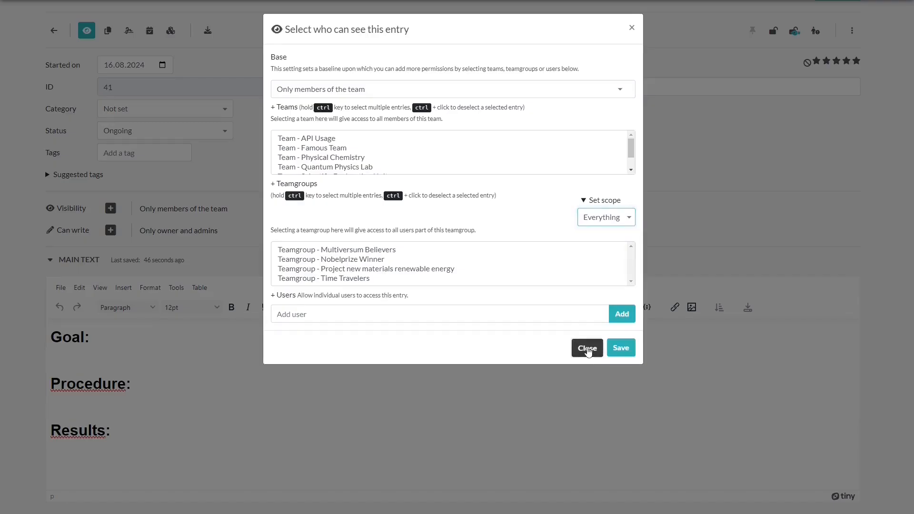
{"action": "left_click", "coordinate": [587, 347]}
{"action": "scroll", "coordinate": [284, 258], "scroll_direction": "up", "scroll_amount": 2}
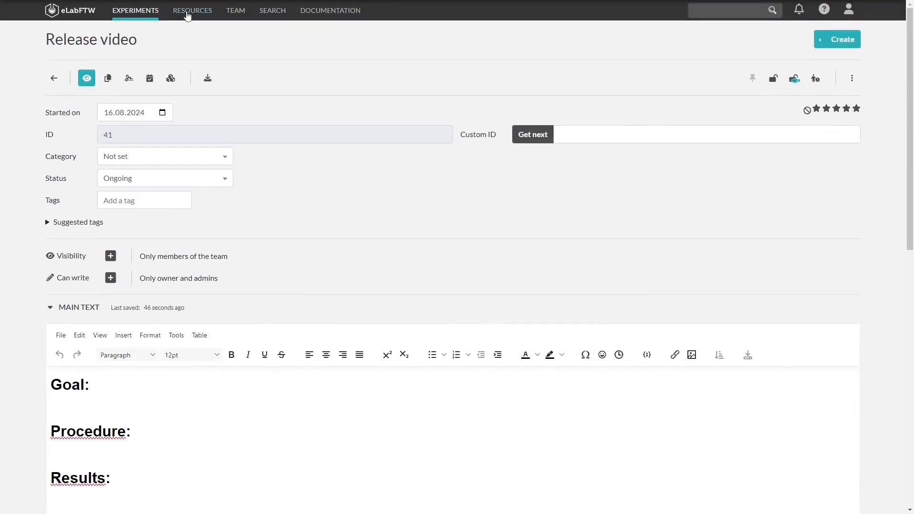
Allow procurement of the Radium-226 Solution resource with packaging quantity 1, price 5000 without taxes, 5900 with taxes, currency Euro (EUR)
{"action": "left_click", "coordinate": [192, 11]}
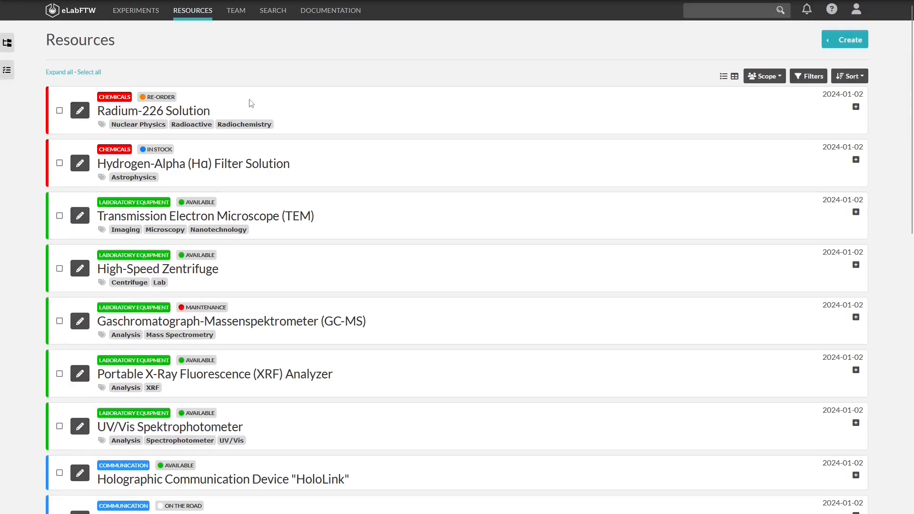
{"action": "left_click", "coordinate": [203, 112]}
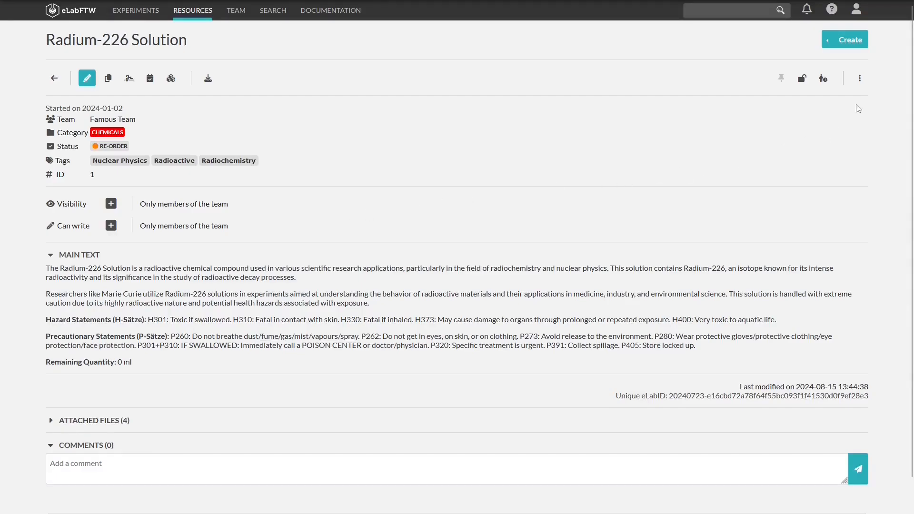
{"action": "left_click", "coordinate": [859, 82]}
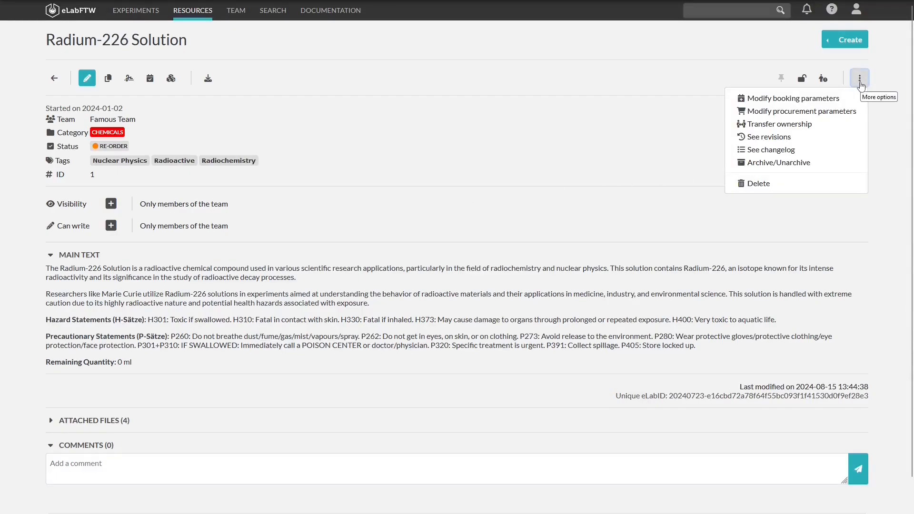
{"action": "left_click", "coordinate": [820, 111]}
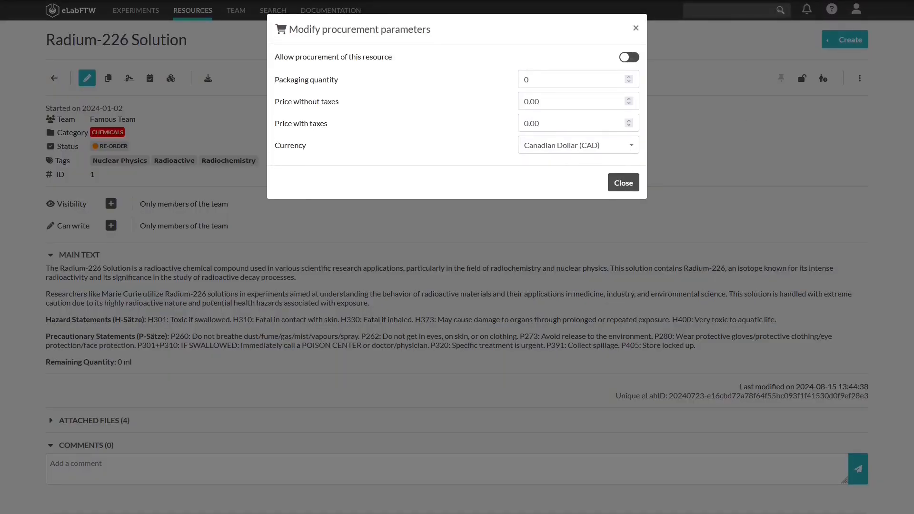
{"action": "left_click", "coordinate": [629, 57]}
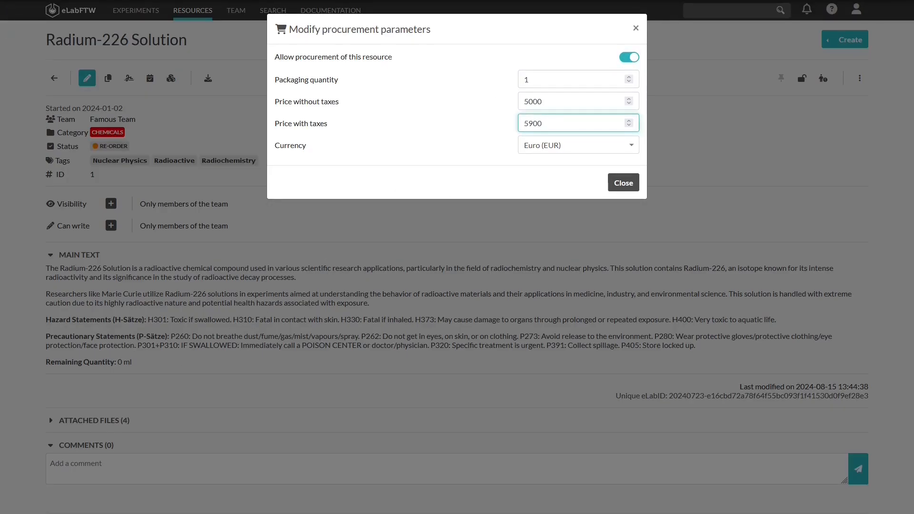
{"action": "left_click", "coordinate": [613, 189]}
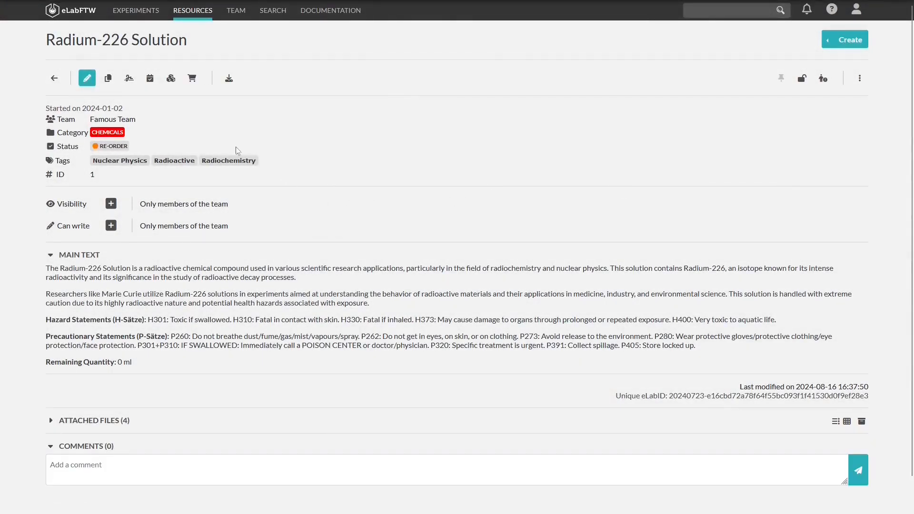
Place a procurement order for quantity 1 of the Radium-226 Solution and open the team's procurement requests
{"action": "left_click", "coordinate": [193, 83]}
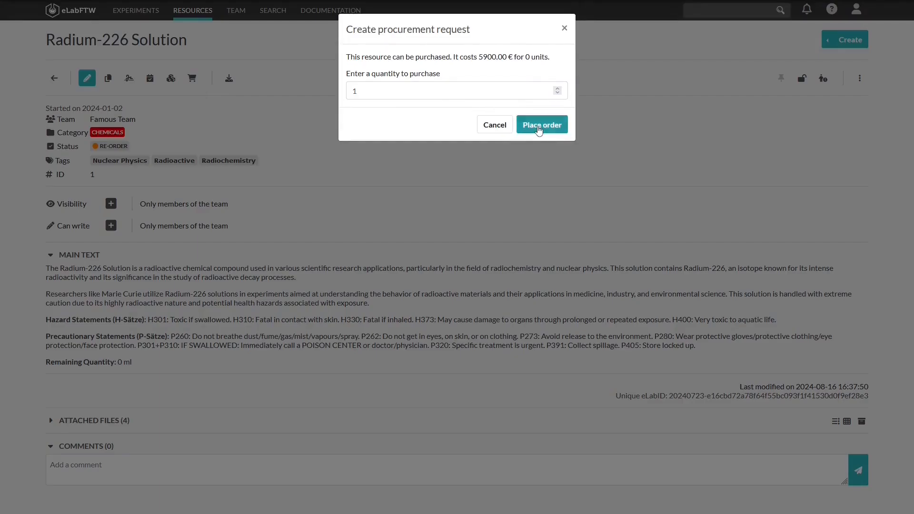
{"action": "left_click", "coordinate": [539, 128]}
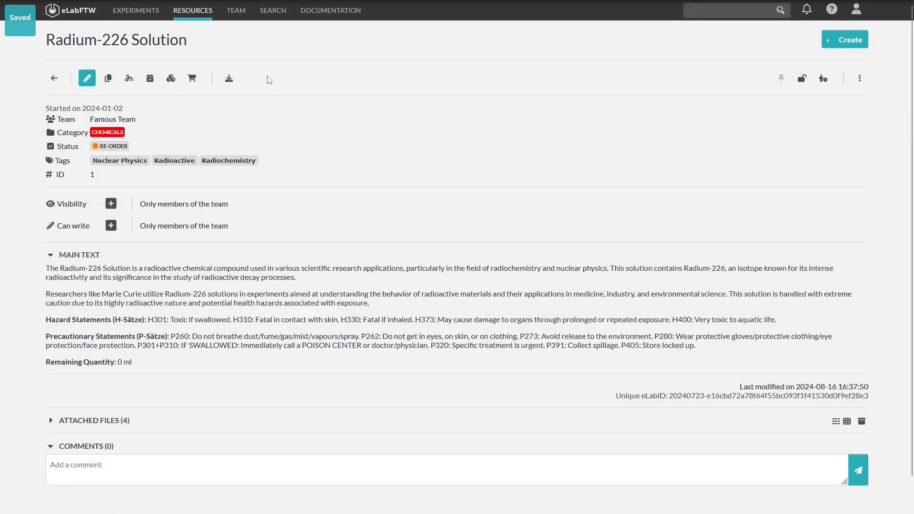
{"action": "left_click", "coordinate": [236, 14]}
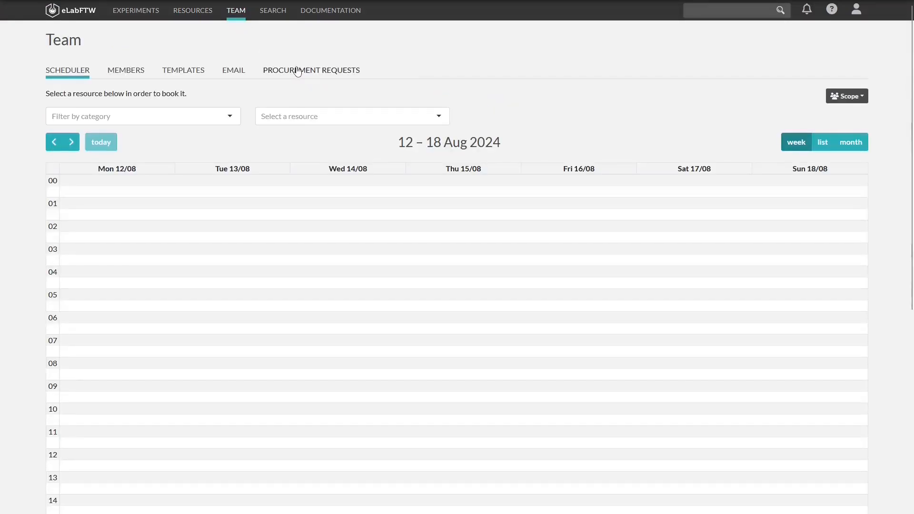
{"action": "left_click", "coordinate": [304, 76]}
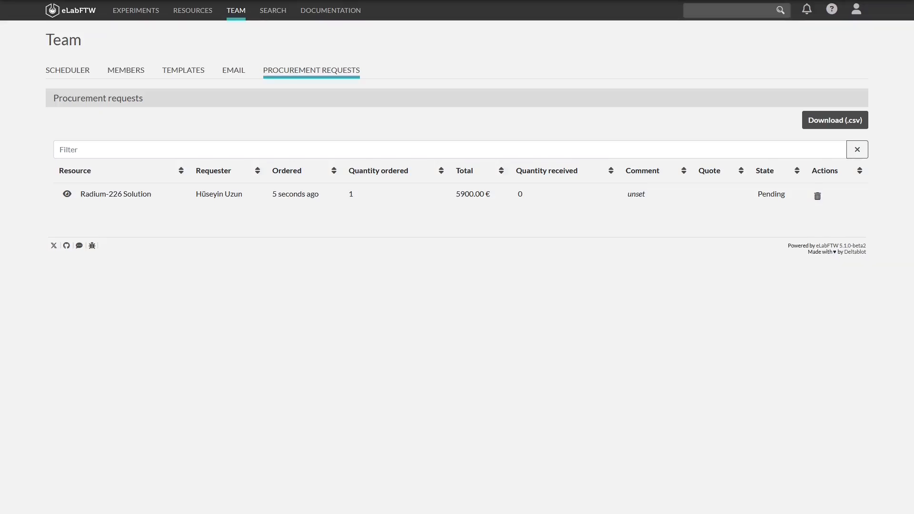
Open the Admin panel and examine the team's onboarding email and newcomer banner settings
{"action": "left_click", "coordinate": [856, 9]}
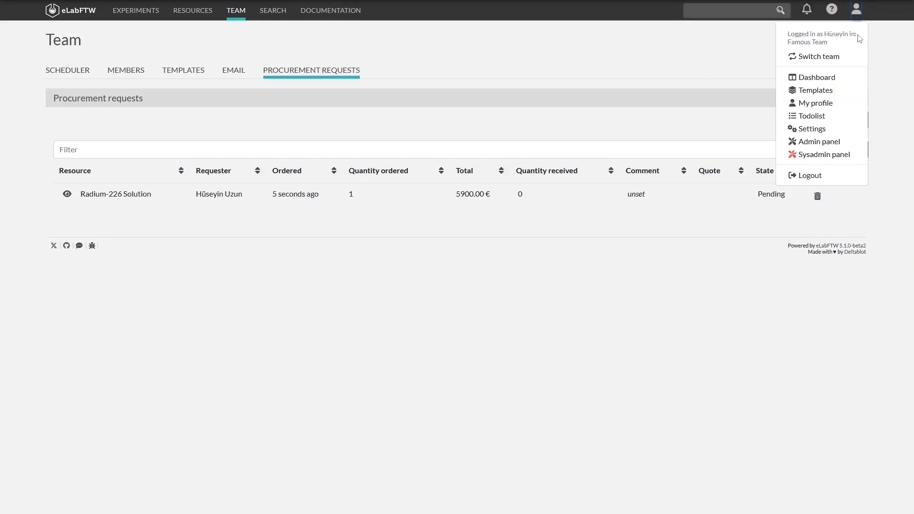
{"action": "left_click", "coordinate": [847, 142]}
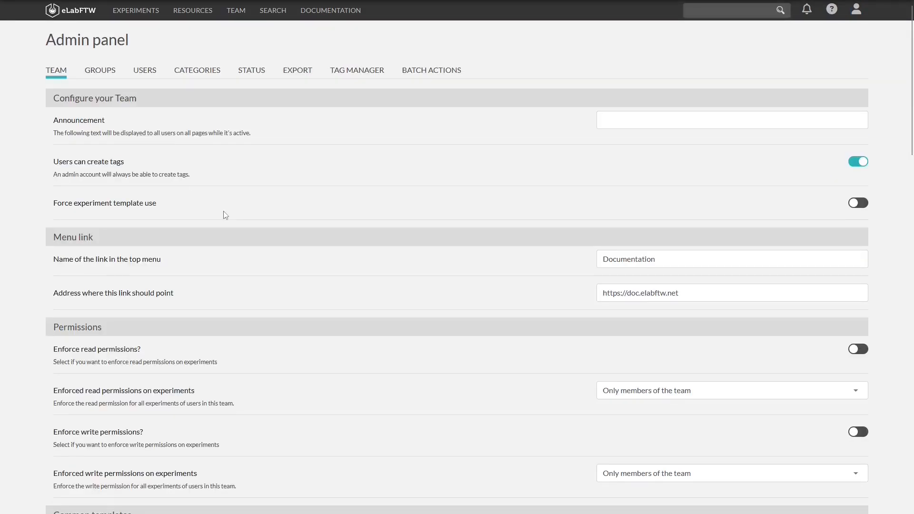
{"action": "scroll", "coordinate": [225, 213], "scroll_direction": "down", "scroll_amount": 9}
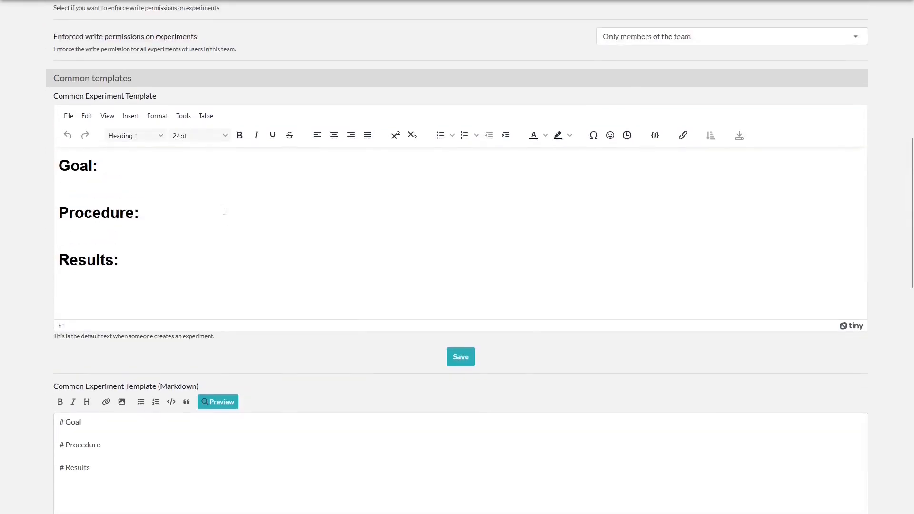
{"action": "scroll", "coordinate": [225, 211], "scroll_direction": "down", "scroll_amount": 11}
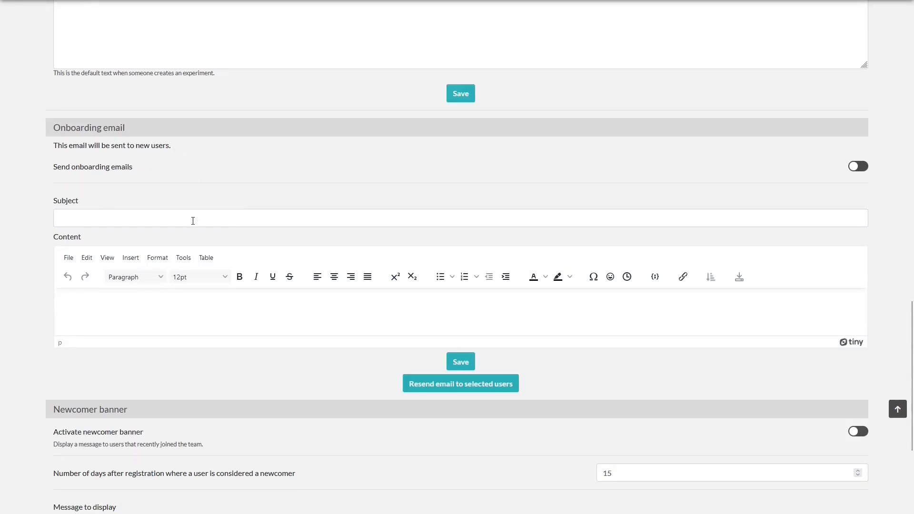
{"action": "scroll", "coordinate": [192, 220], "scroll_direction": "down", "scroll_amount": 1}
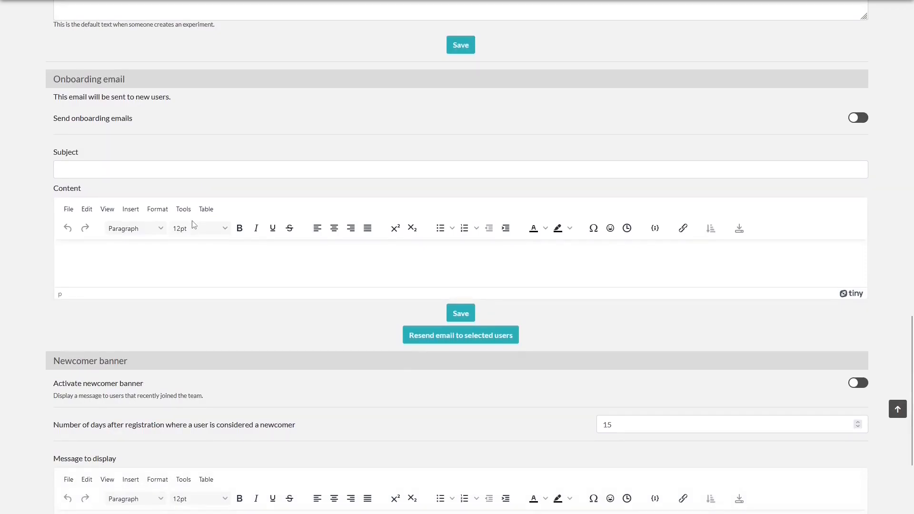
{"action": "scroll", "coordinate": [193, 224], "scroll_direction": "down", "scroll_amount": 1}
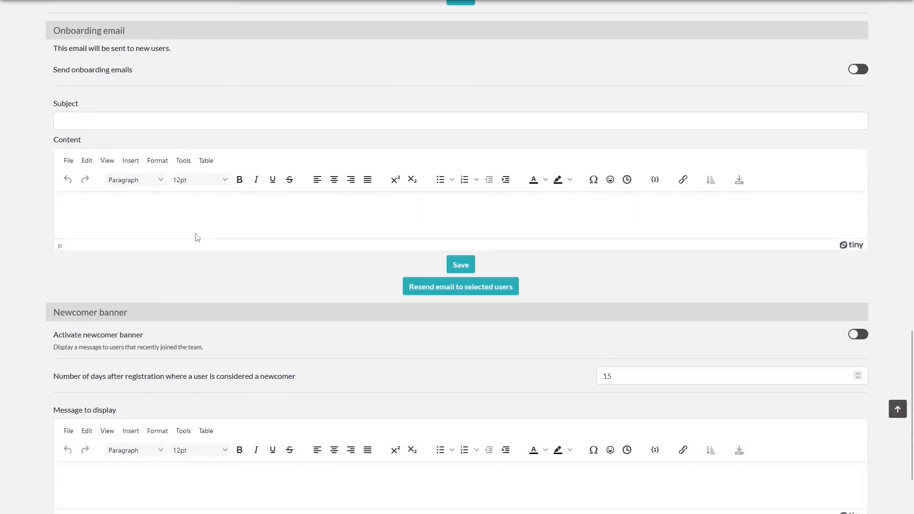
{"action": "scroll", "coordinate": [197, 237], "scroll_direction": "down", "scroll_amount": 1}
{"action": "scroll", "coordinate": [195, 237], "scroll_direction": "up", "scroll_amount": 1}
{"action": "scroll", "coordinate": [196, 236], "scroll_direction": "down", "scroll_amount": 1}
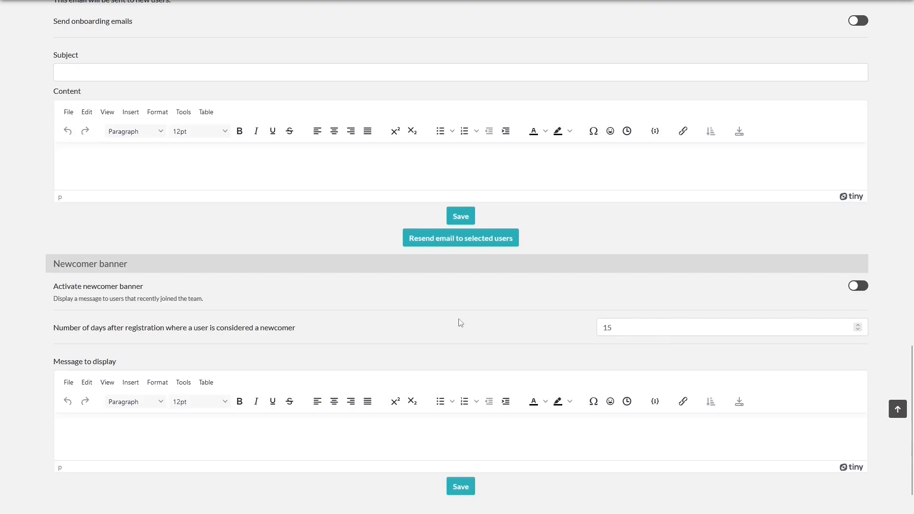
Open the Admin panel's batch actions and examine the entry selection groups, available actions and permission settings
{"action": "scroll", "coordinate": [423, 321], "scroll_direction": "up", "scroll_amount": 10}
{"action": "scroll", "coordinate": [423, 322], "scroll_direction": "up", "scroll_amount": 15}
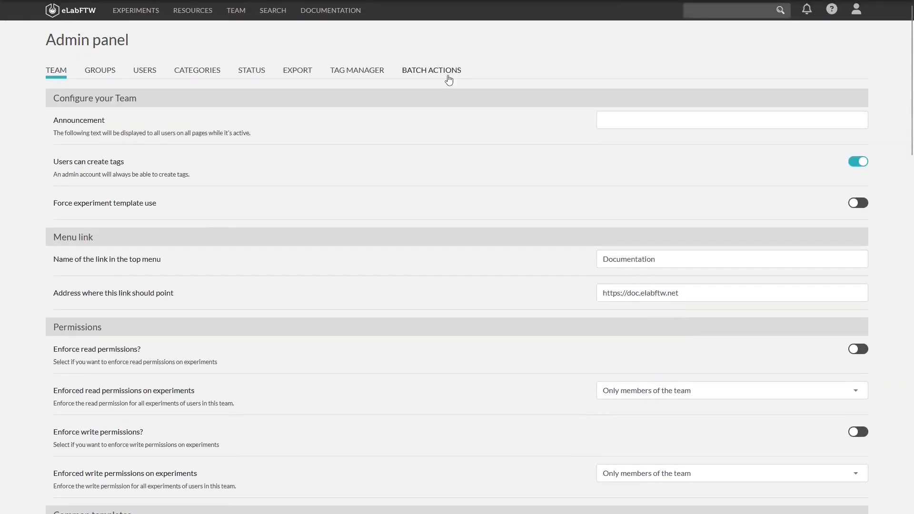
{"action": "left_click", "coordinate": [449, 79]}
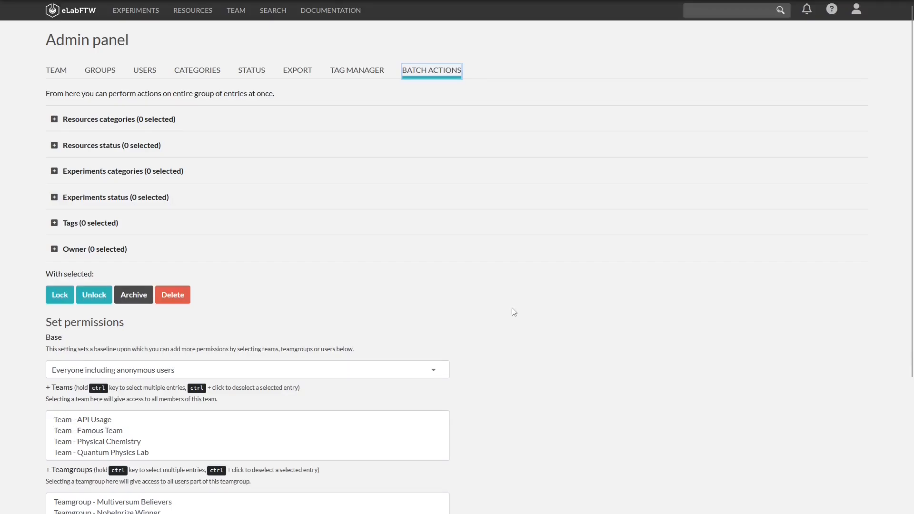
{"action": "scroll", "coordinate": [512, 307], "scroll_direction": "down", "scroll_amount": 3}
{"action": "scroll", "coordinate": [511, 308], "scroll_direction": "up", "scroll_amount": 1}
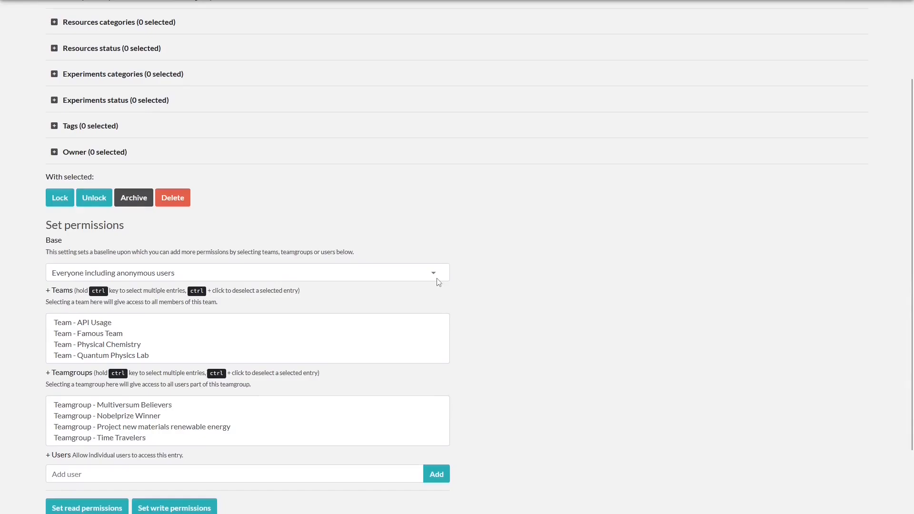
{"action": "scroll", "coordinate": [288, 286], "scroll_direction": "down", "scroll_amount": 1}
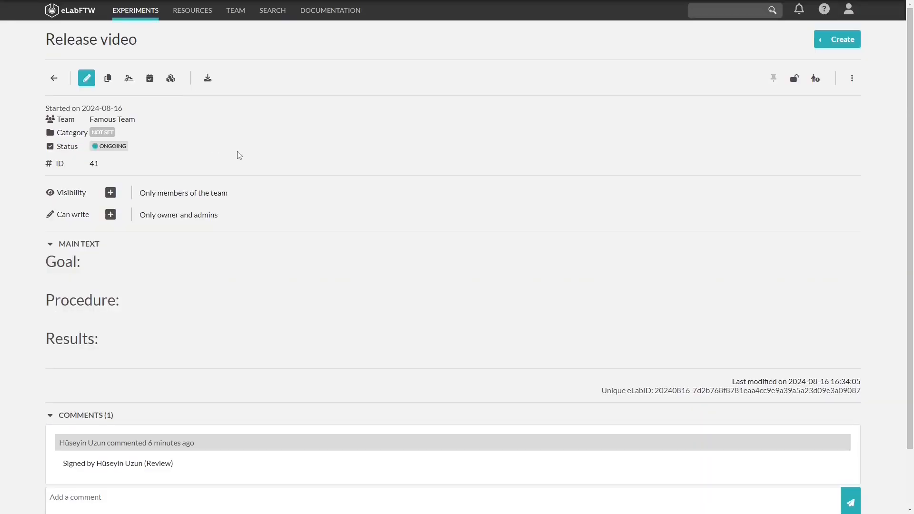
Duplicate the Release video experiment with the option to copy attached files enabled
{"action": "left_click", "coordinate": [108, 80]}
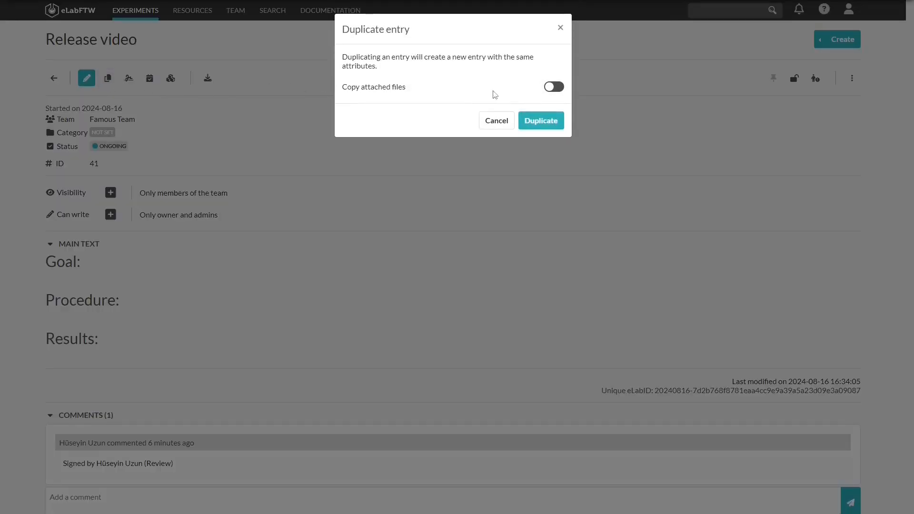
{"action": "left_click", "coordinate": [557, 95]}
{"action": "left_click", "coordinate": [548, 126]}
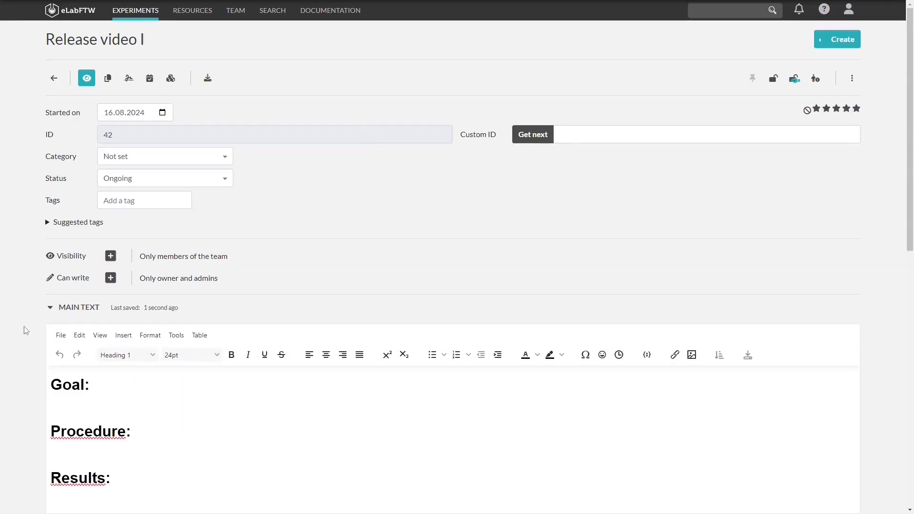